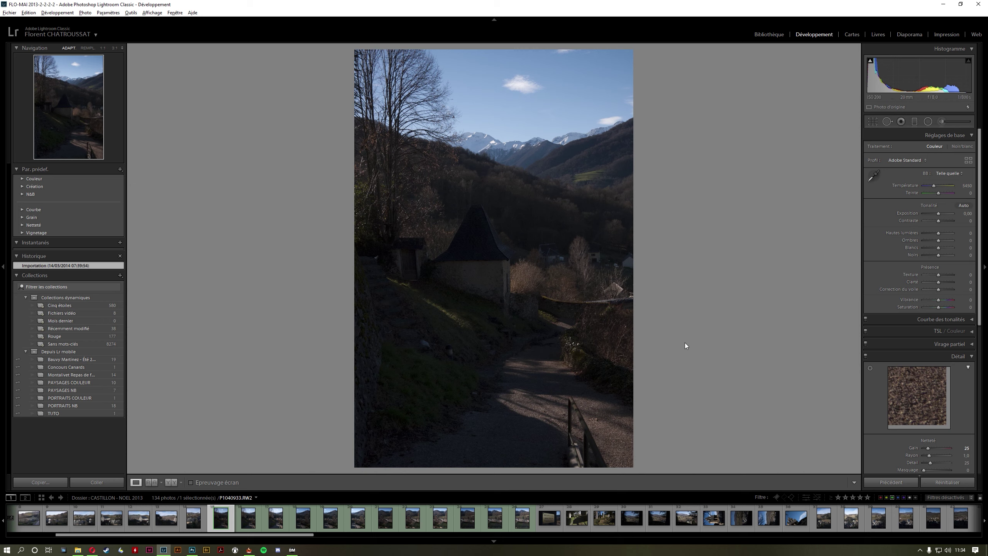
# - Compare the three bracketed exposures of the path with the pointed-roof building, P1040933 to P1040935
pyautogui.click(242, 527)
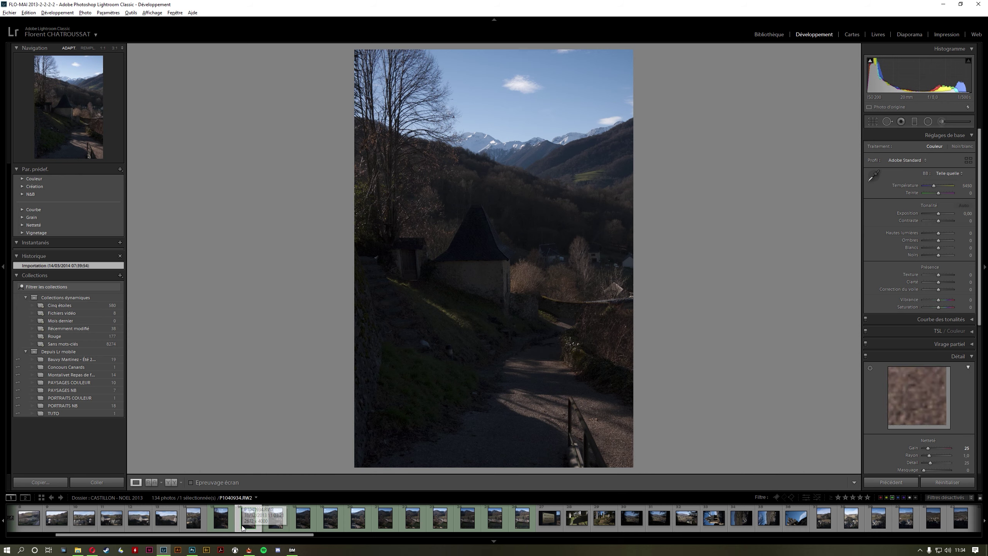
pyautogui.click(275, 523)
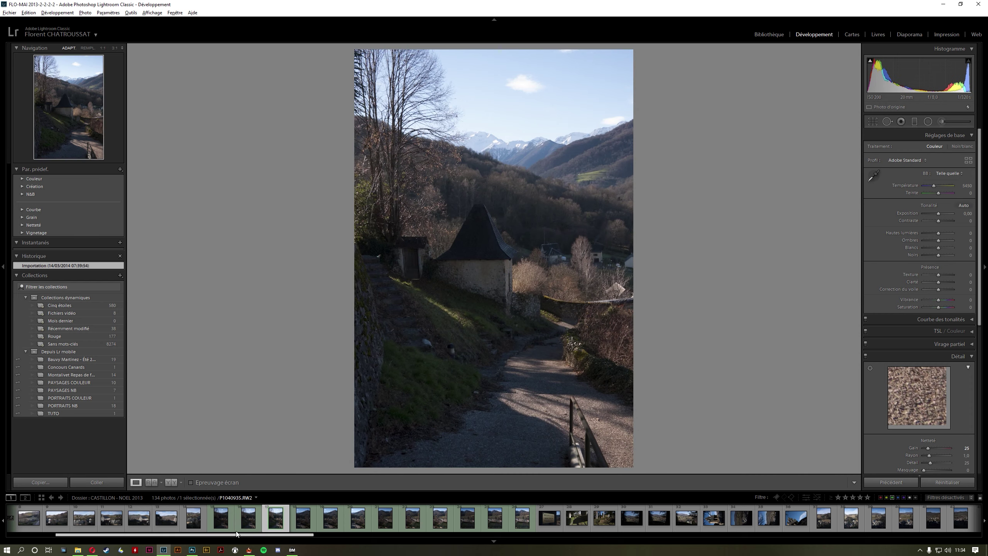
pyautogui.click(229, 527)
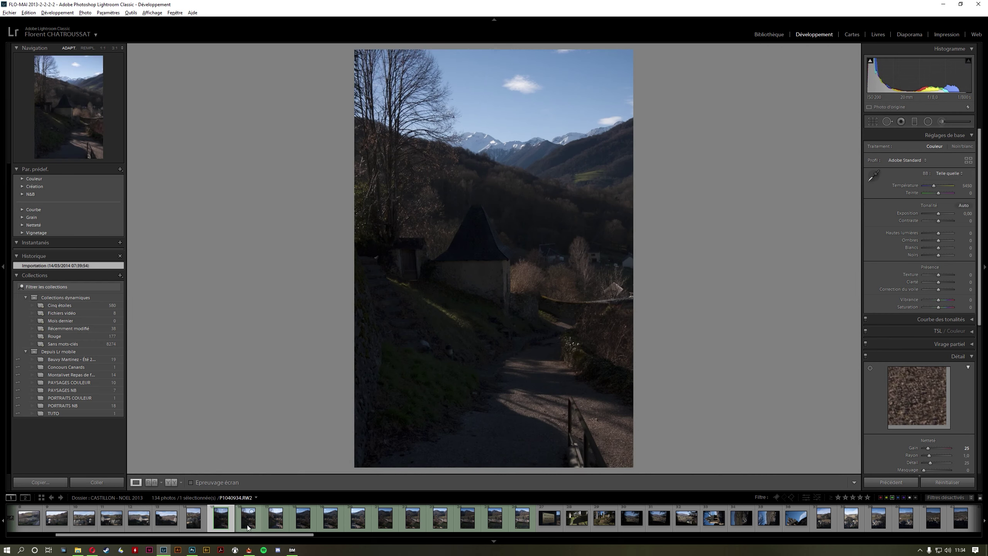
pyautogui.click(248, 525)
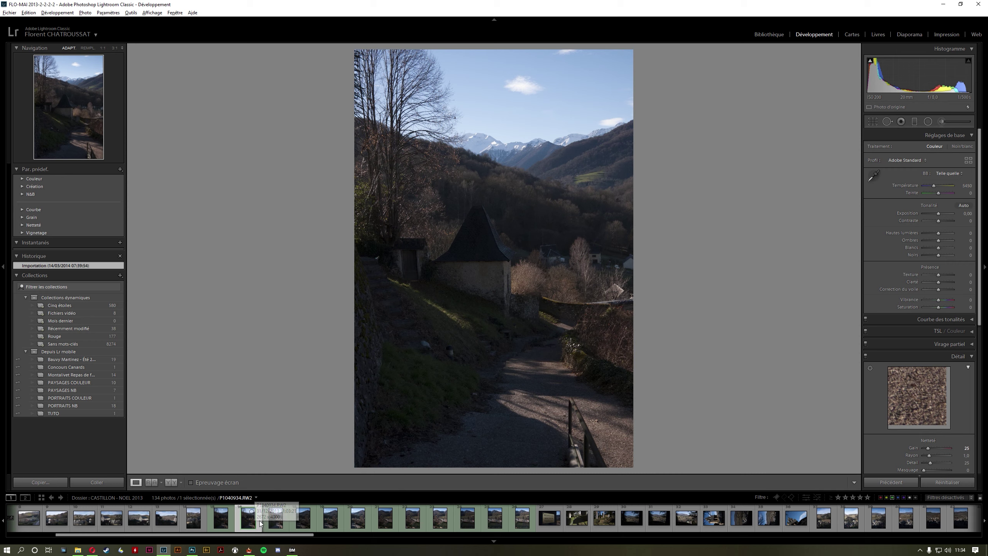
pyautogui.click(272, 525)
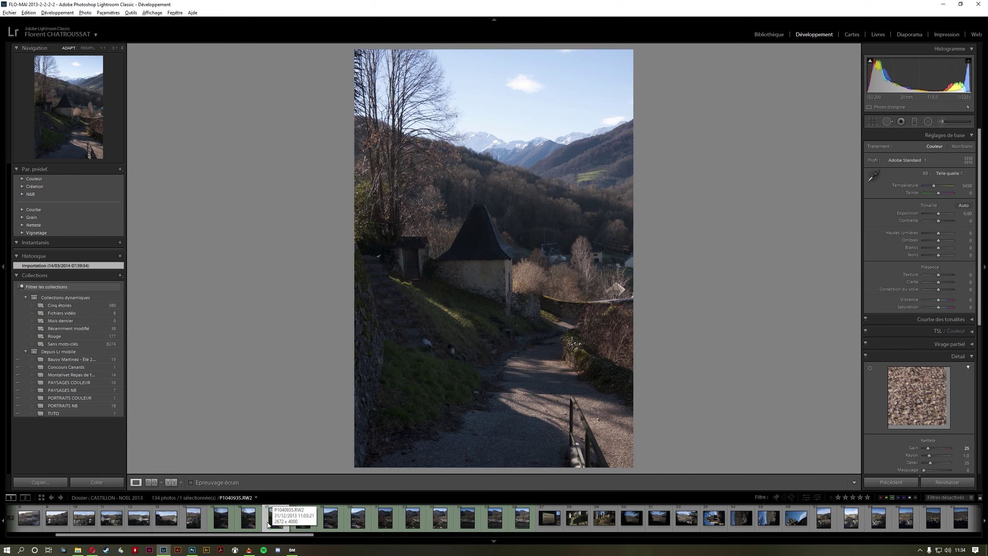
pyautogui.press('Left')
pyautogui.press('Left')
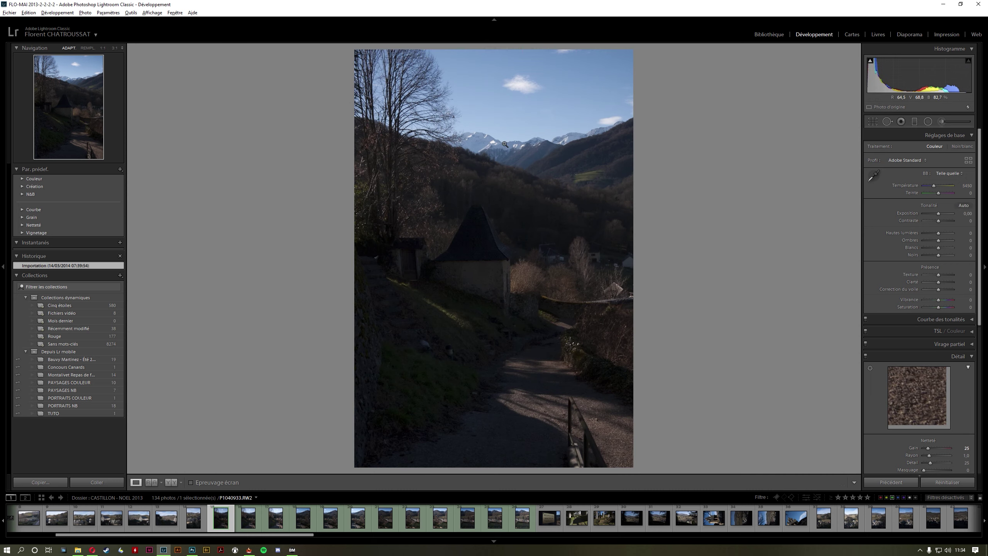
pyautogui.click(278, 526)
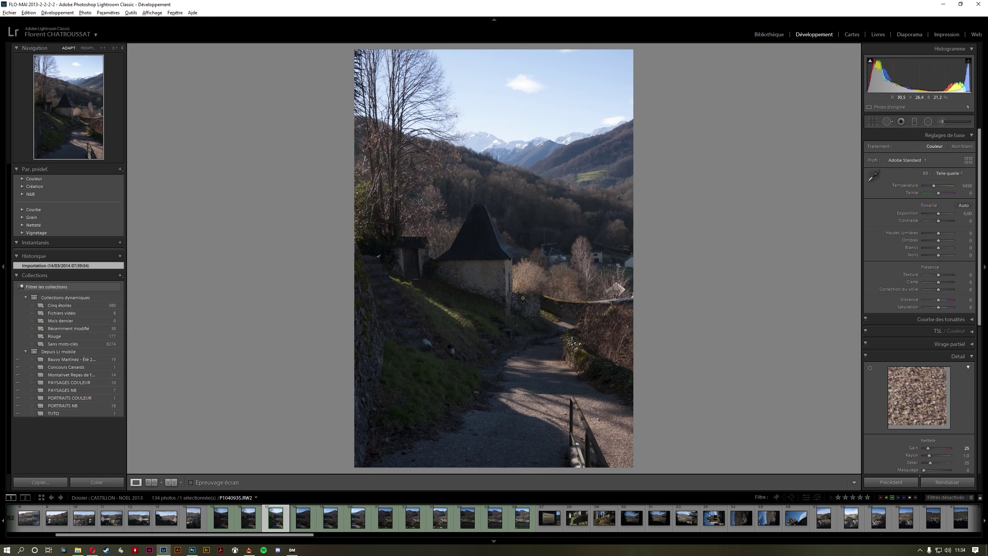
# - Browse the neighbouring bracketed valley views that follow, from P1040936 to the shots with the corrugated roof
pyautogui.click(332, 527)
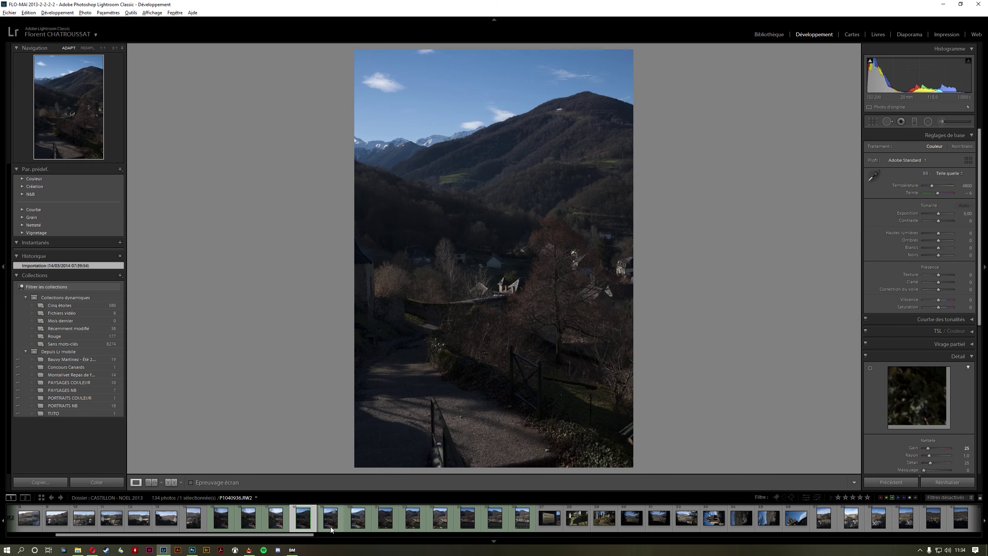
pyautogui.click(357, 527)
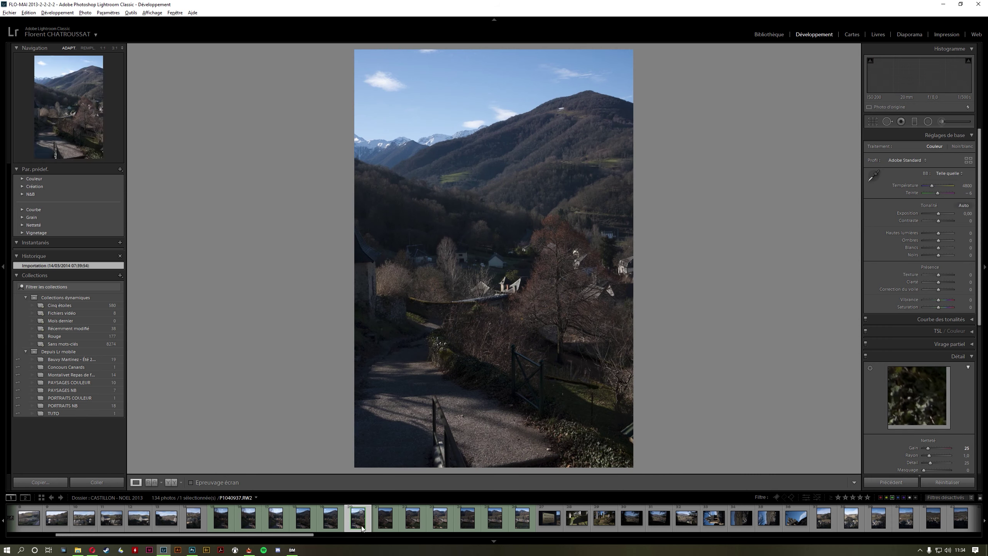
pyautogui.click(414, 525)
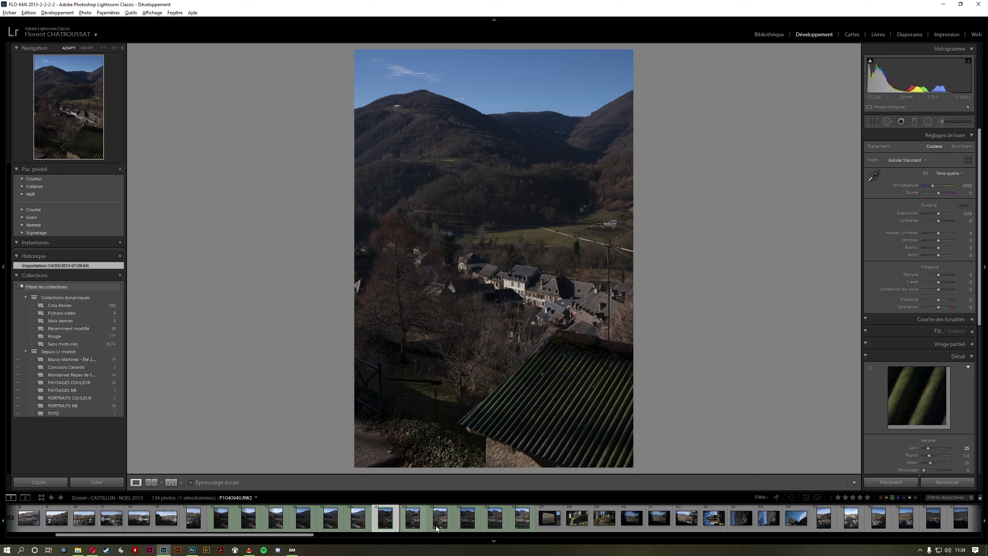
pyautogui.click(516, 526)
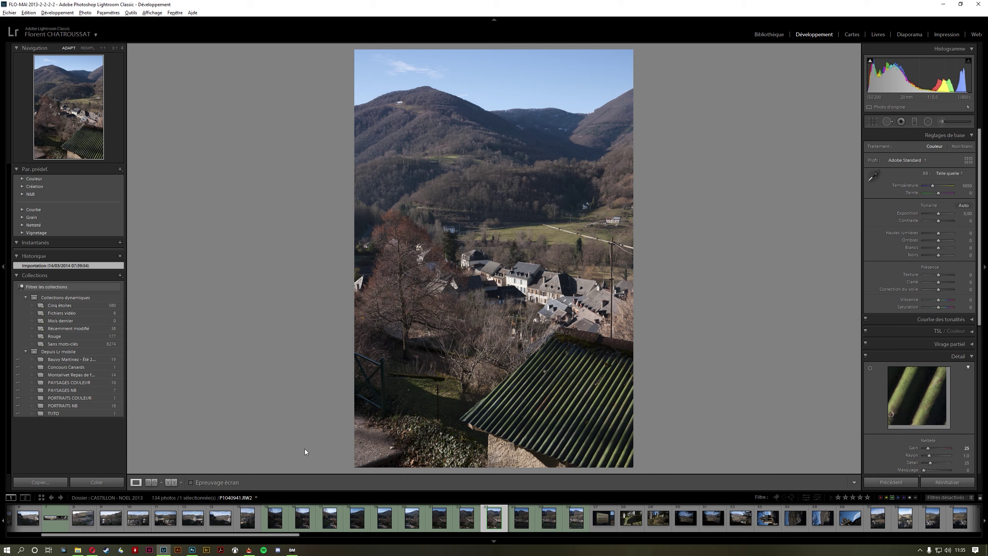
# - Review the bracketed series in shooting order, from P1040933 through P1040941, comparing the exposures of each view
pyautogui.click(274, 518)
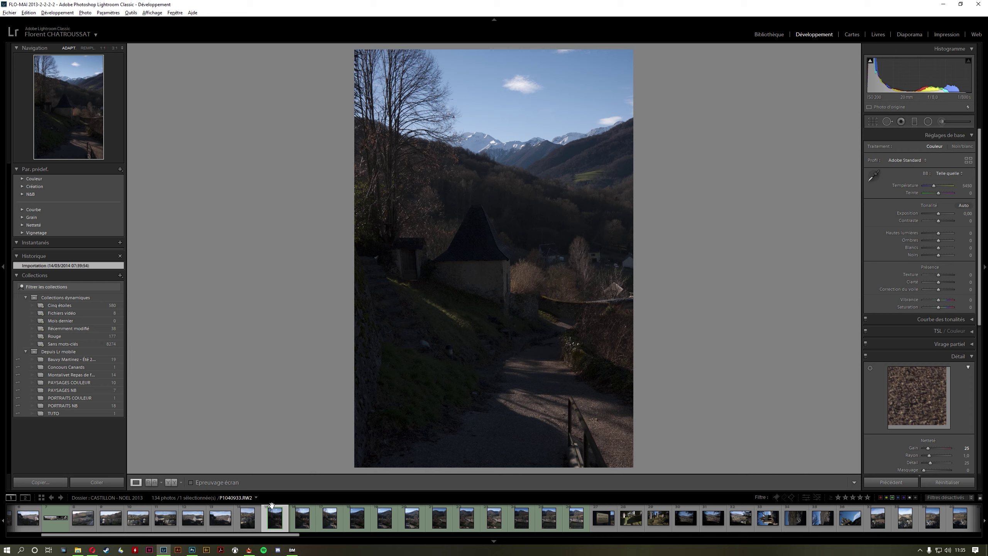
pyautogui.click(299, 520)
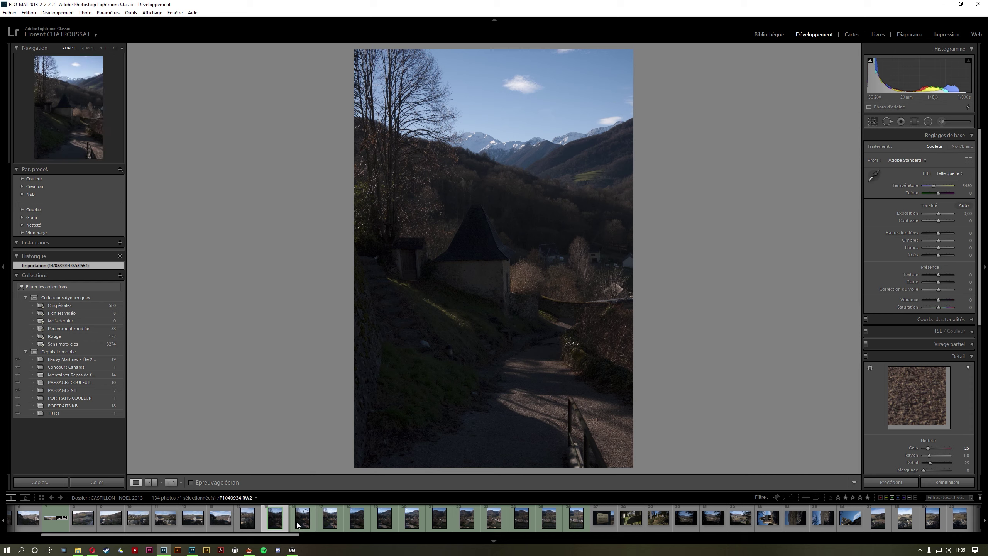
pyautogui.click(330, 524)
pyautogui.click(351, 524)
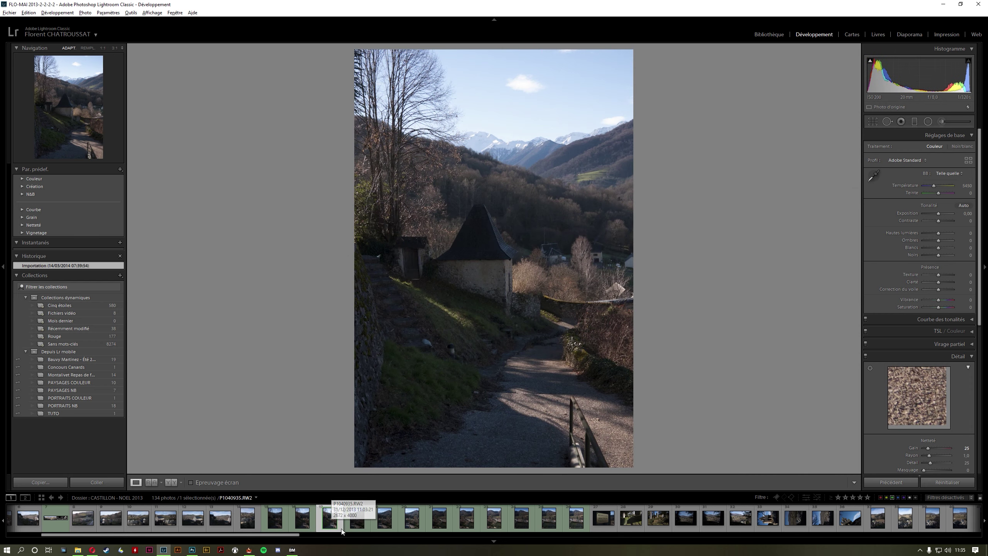
pyautogui.click(374, 523)
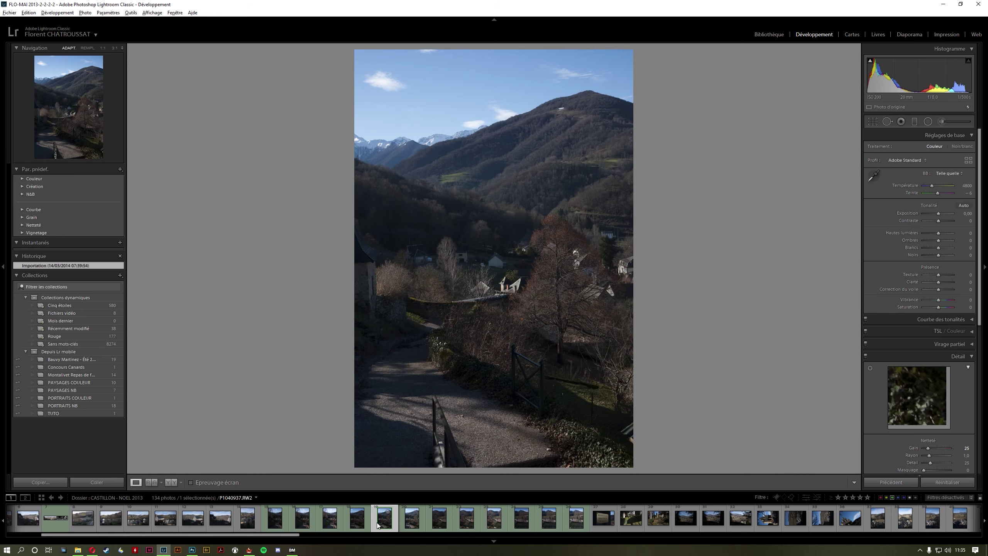
pyautogui.click(407, 524)
pyautogui.click(466, 524)
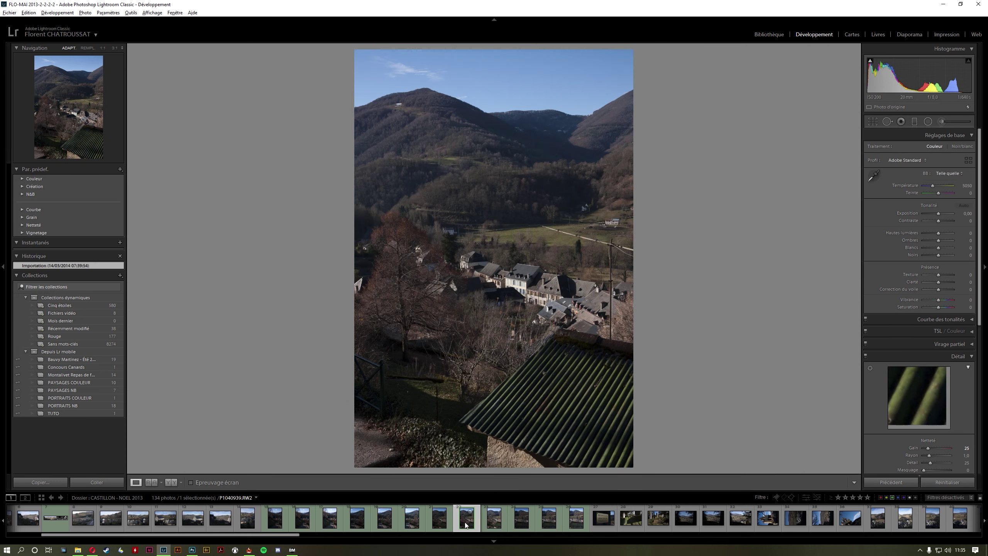
pyautogui.press('Right')
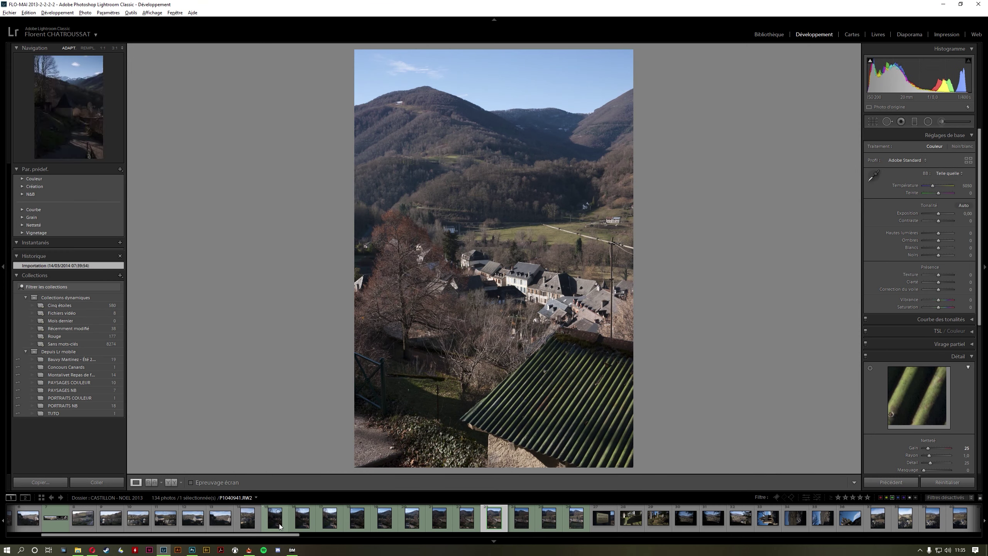
# - Compare the exposures and framing of the first view, P1040933 and P1040935, with the adjacent view, P1040936 to P1040938
pyautogui.click(280, 523)
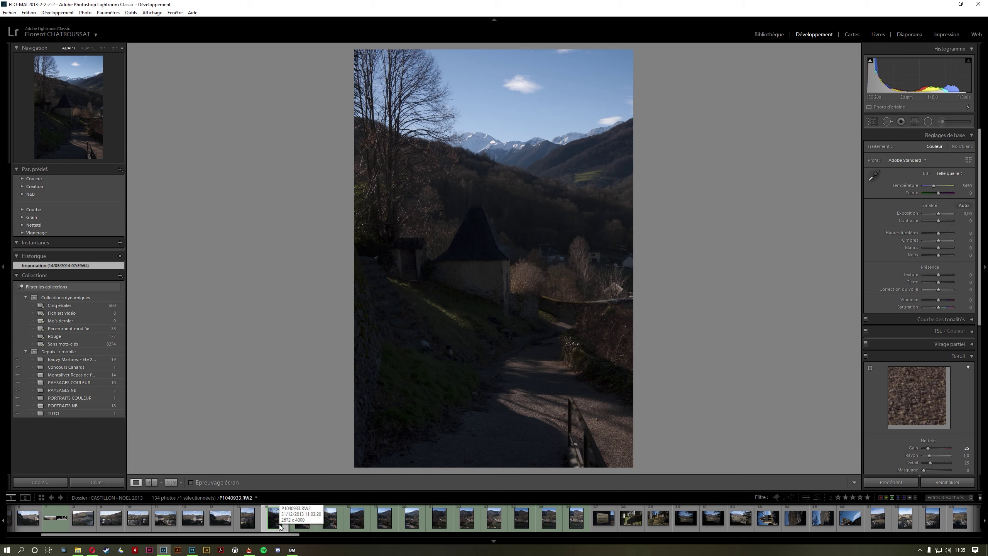
pyautogui.click(327, 523)
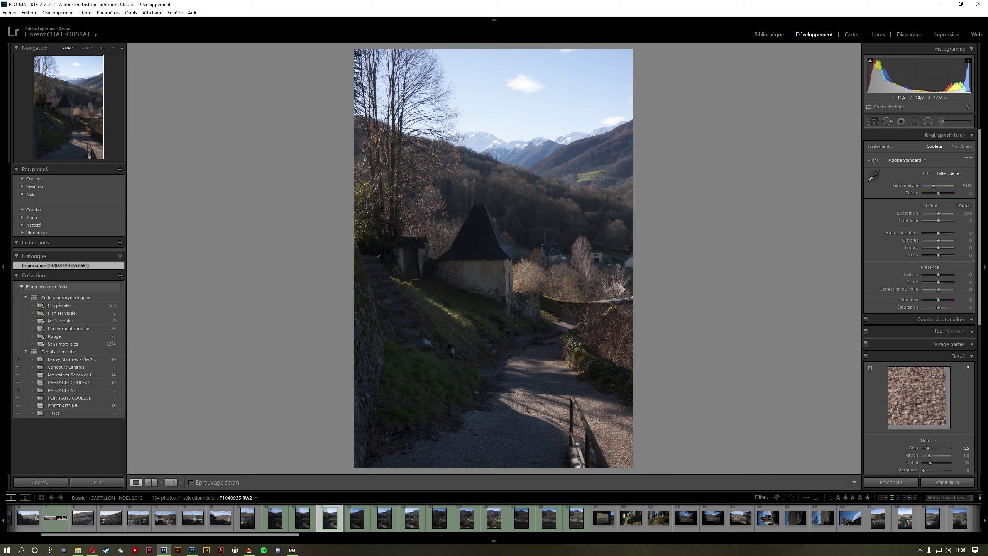
pyautogui.press('Right')
pyautogui.press('Right')
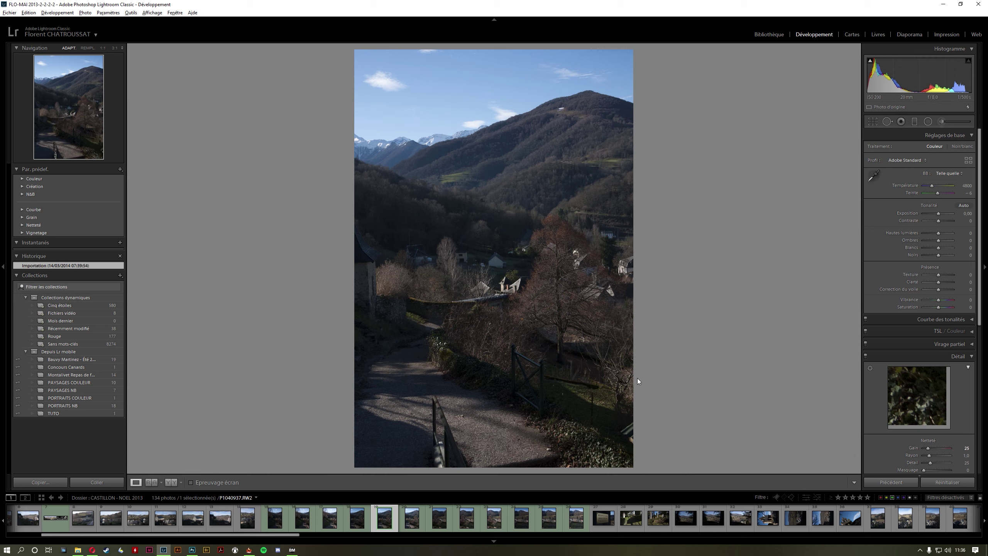
pyautogui.click(276, 524)
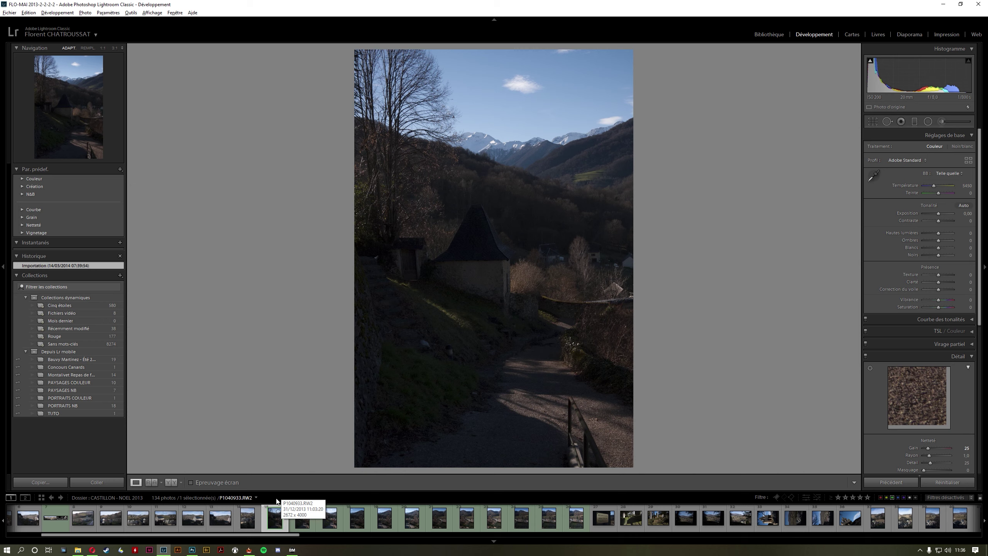
pyautogui.click(356, 526)
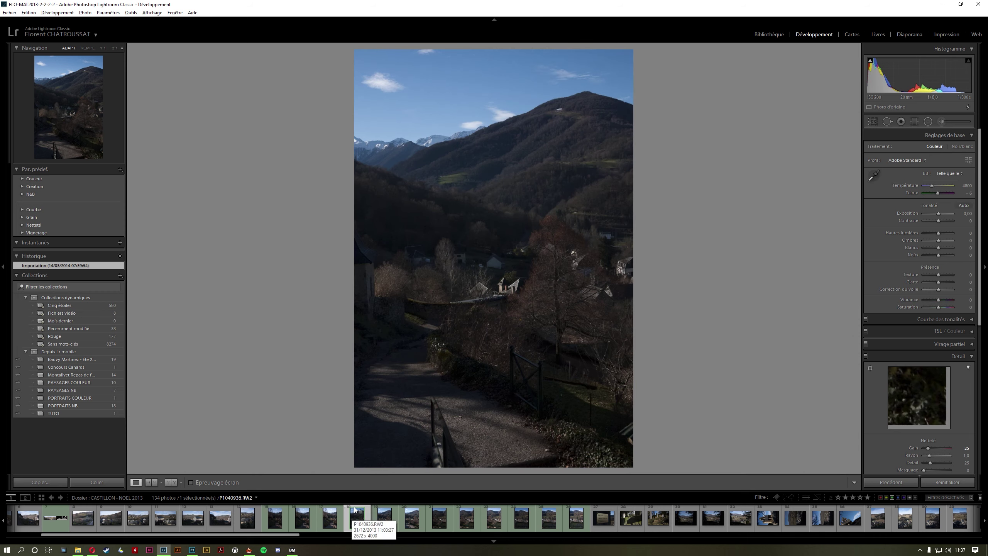
pyautogui.click(412, 526)
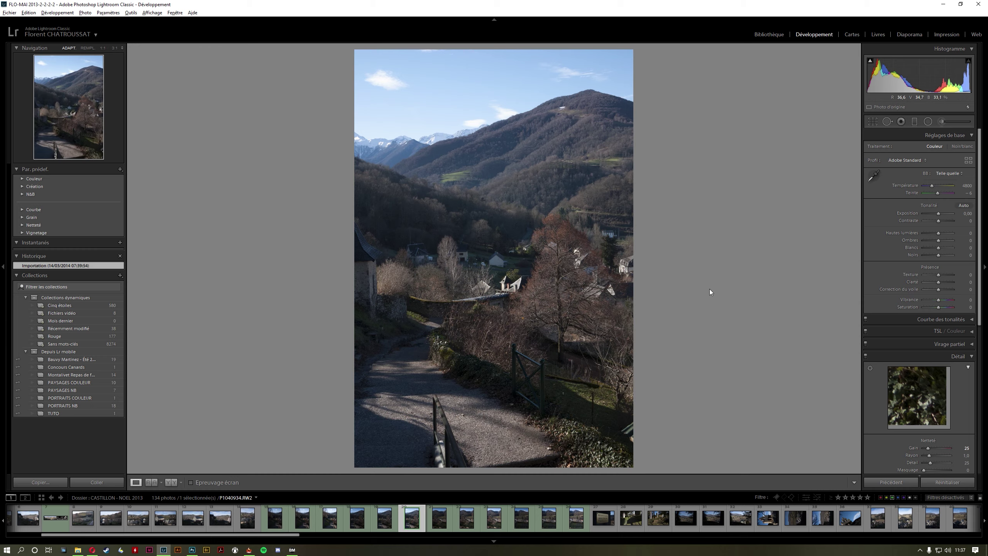
# - Examine how the successive views overlap using the Crop tool's thirds grid, return to P1040933, and close the tool without cropping
pyautogui.click(873, 121)
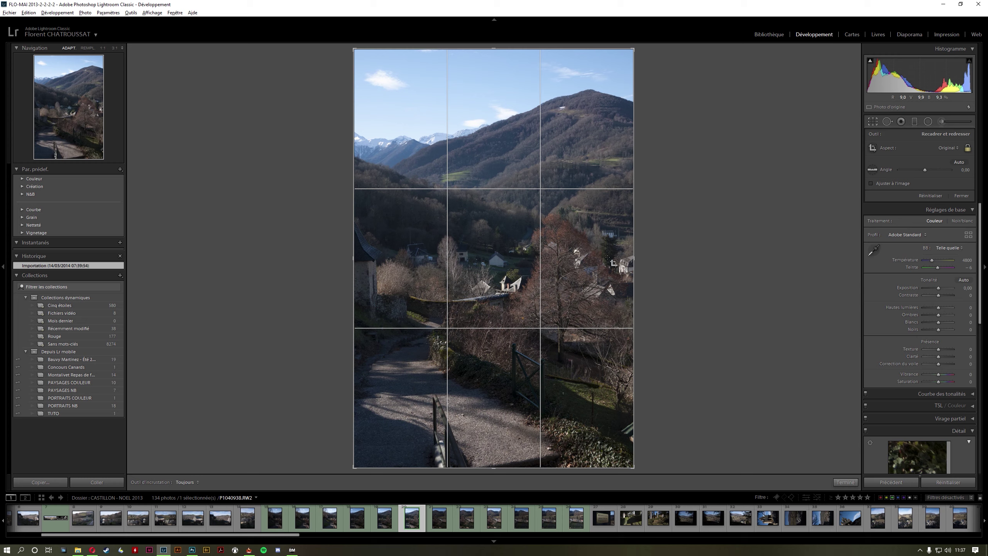
pyautogui.click(444, 524)
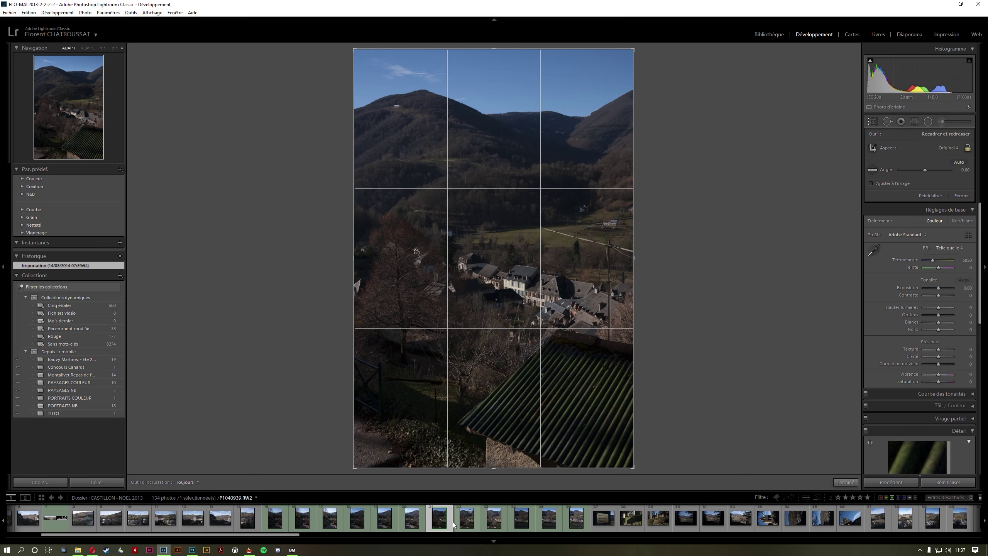
pyautogui.click(470, 524)
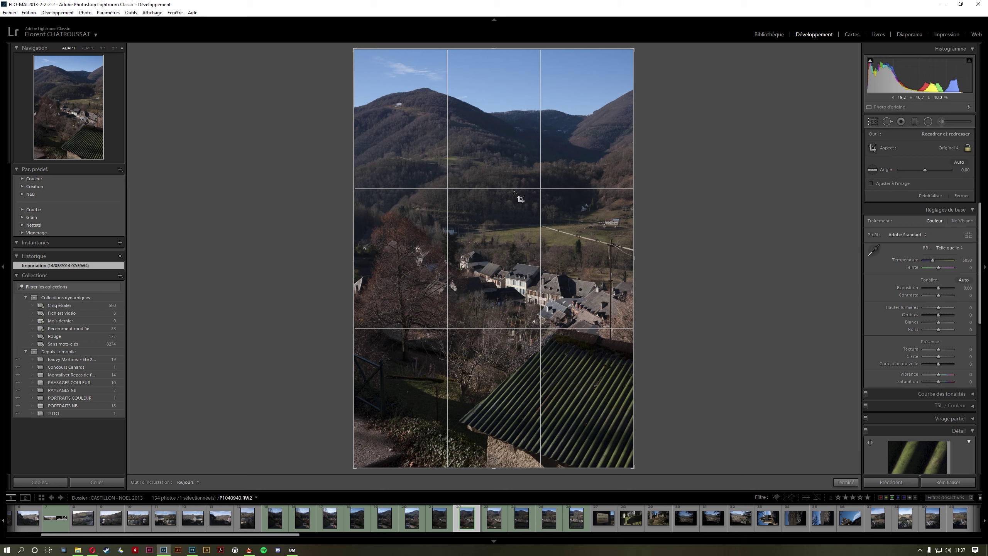
pyautogui.click(414, 530)
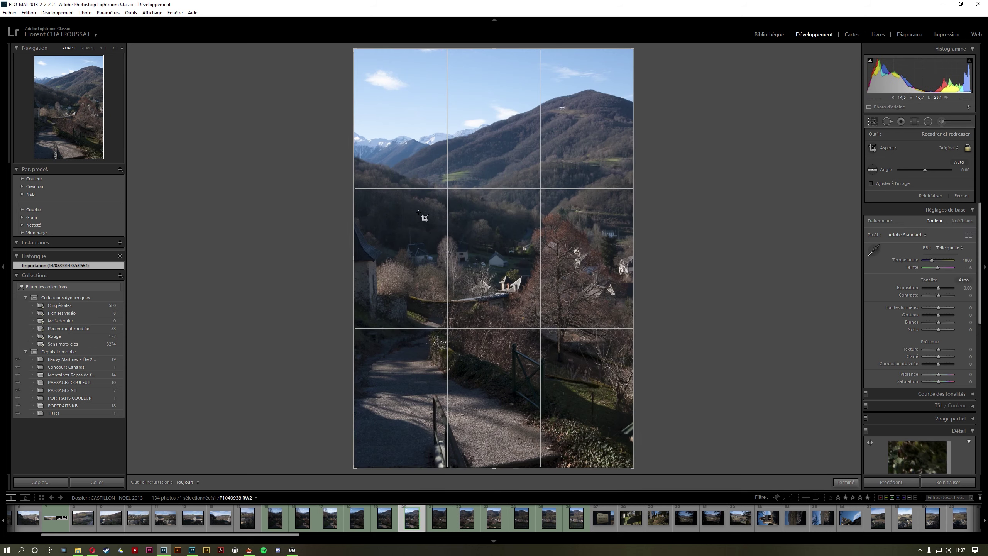
pyautogui.click(498, 520)
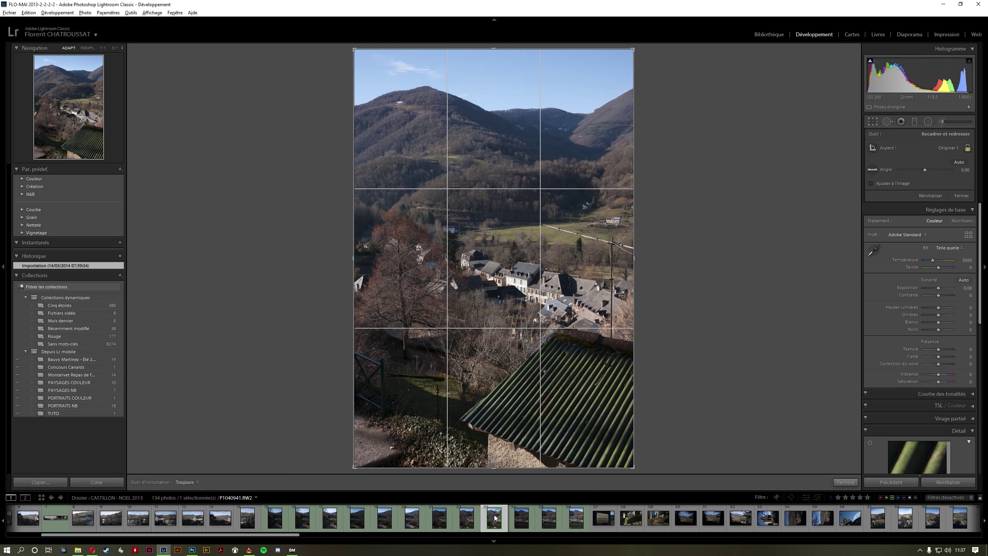
pyautogui.click(542, 525)
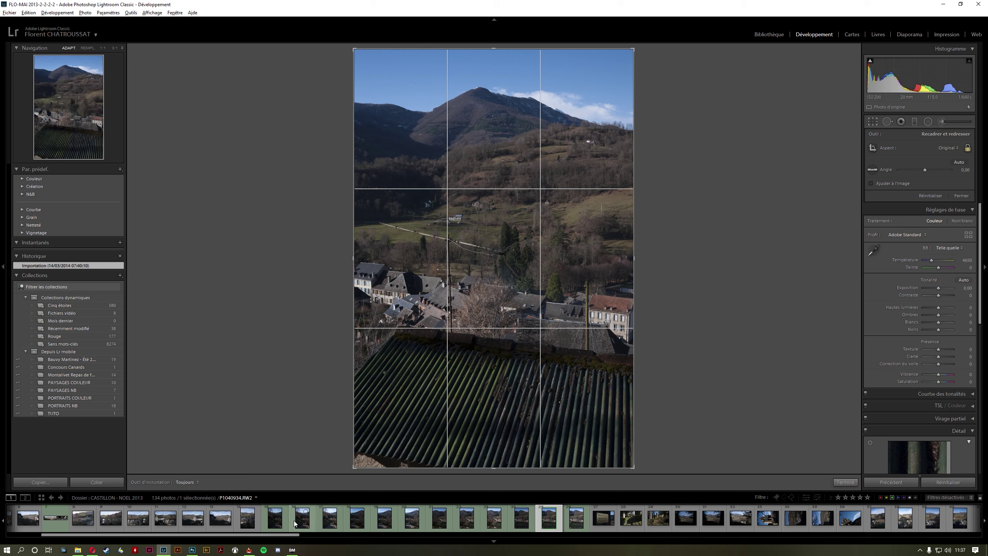
pyautogui.click(278, 523)
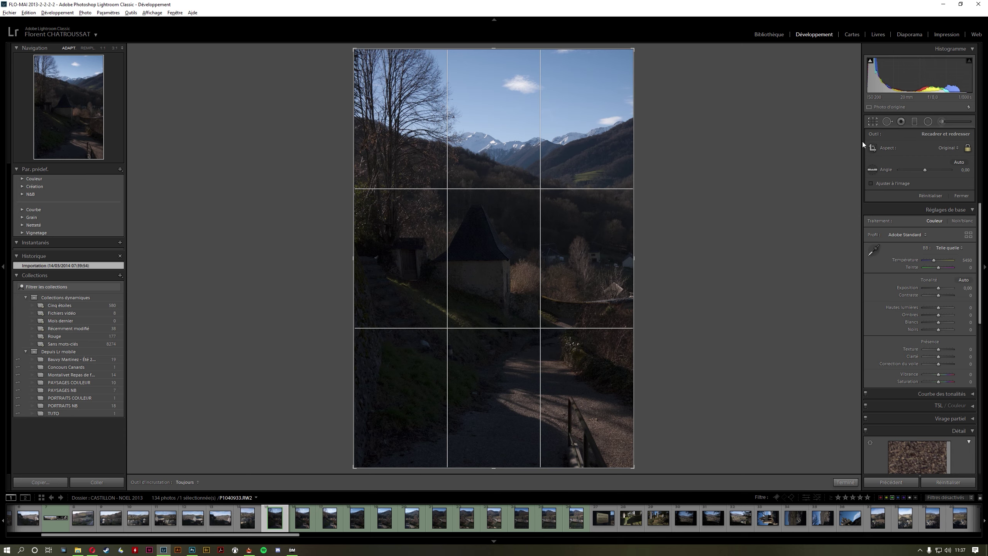
pyautogui.click(869, 122)
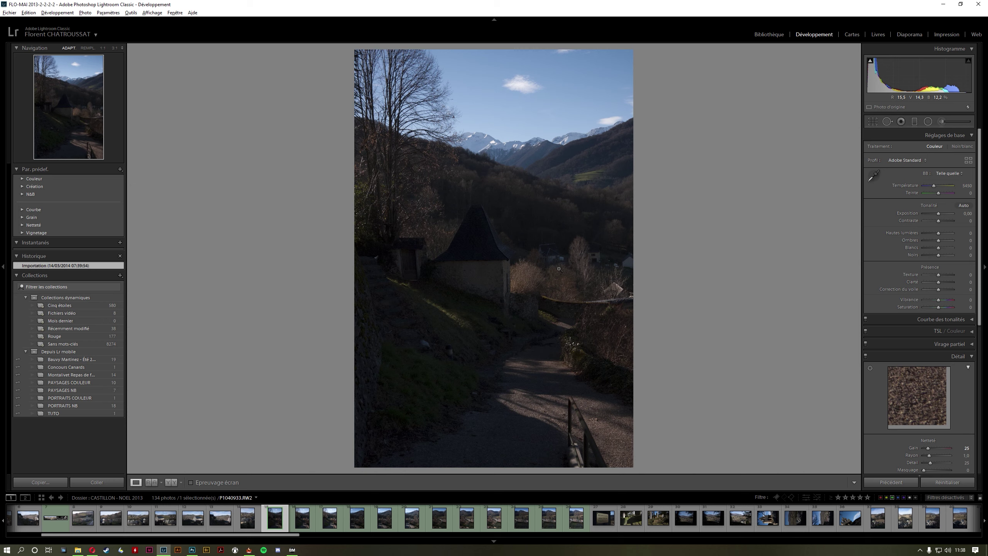
# - Compare the three exposures of the first view, P1040933 to P1040935, with those of the second view, and return to P1040933
pyautogui.click(303, 516)
pyautogui.click(329, 524)
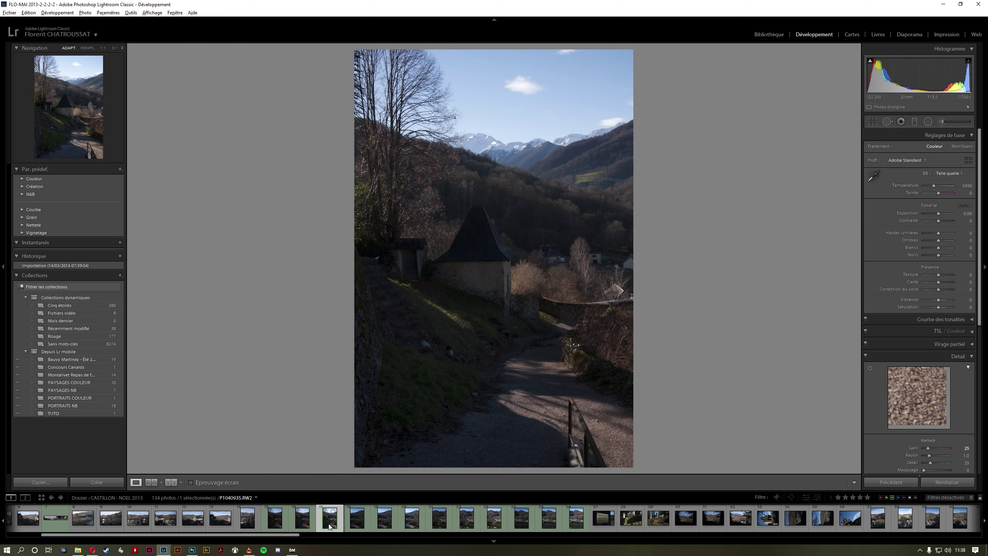
pyautogui.press('Left')
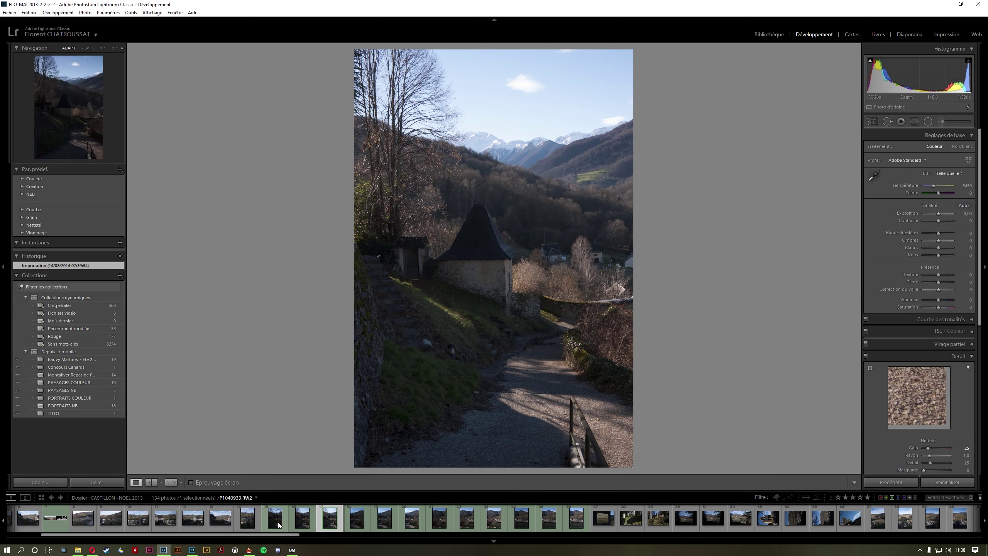
pyautogui.click(326, 526)
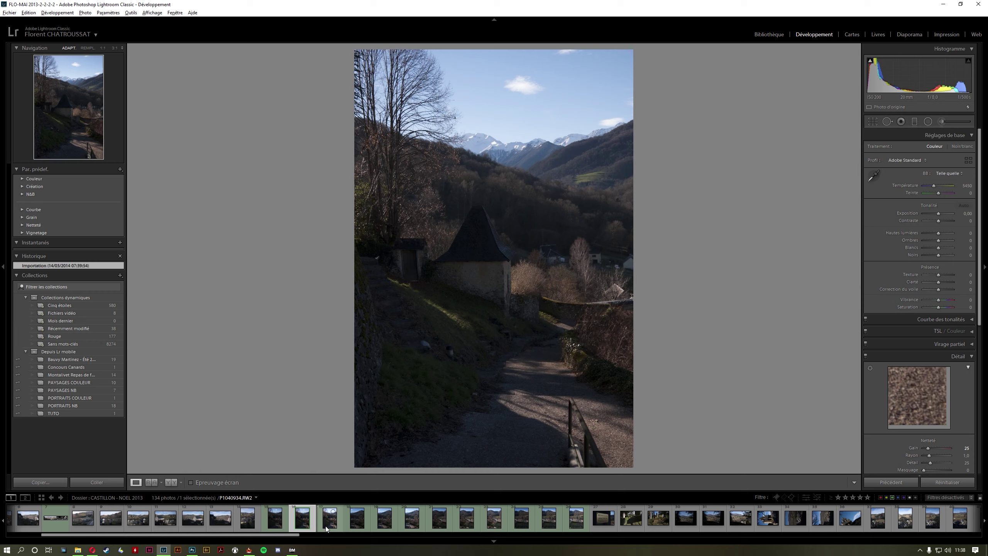
pyautogui.click(350, 526)
pyautogui.click(380, 525)
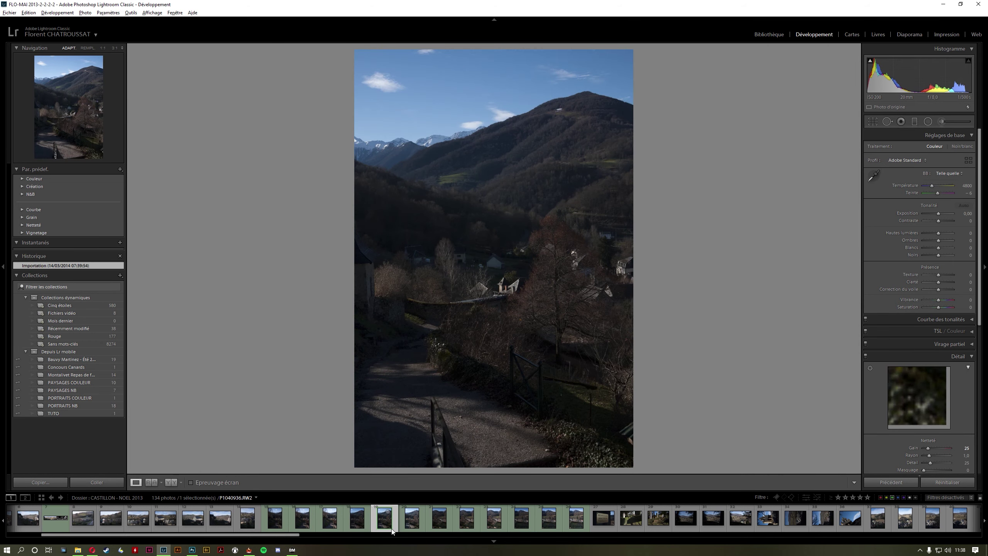
pyautogui.click(414, 523)
pyautogui.click(277, 524)
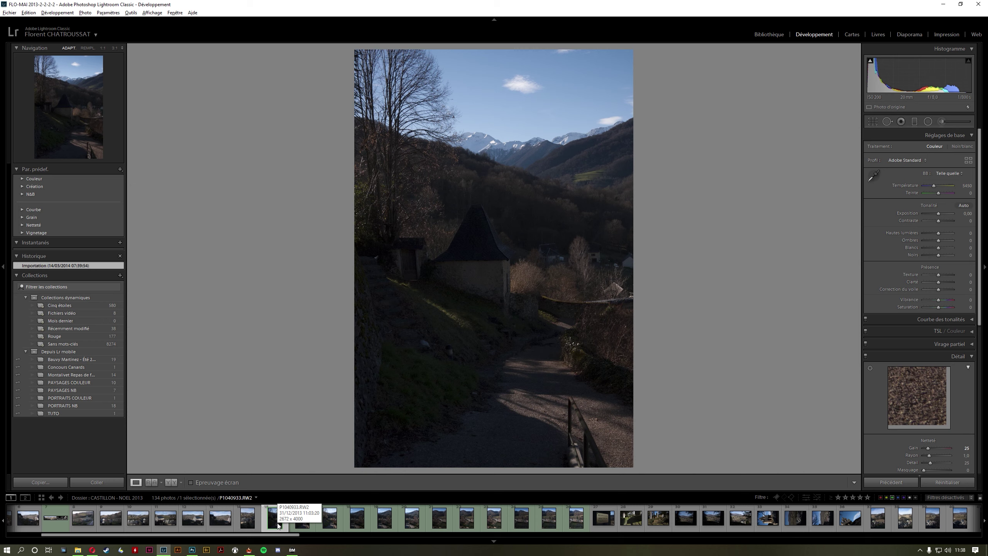
# - Inspect the first exposure of each successive view, P1040933, P1040936, P1040939 and P1040942, and return to the first photo
pyautogui.click(277, 520)
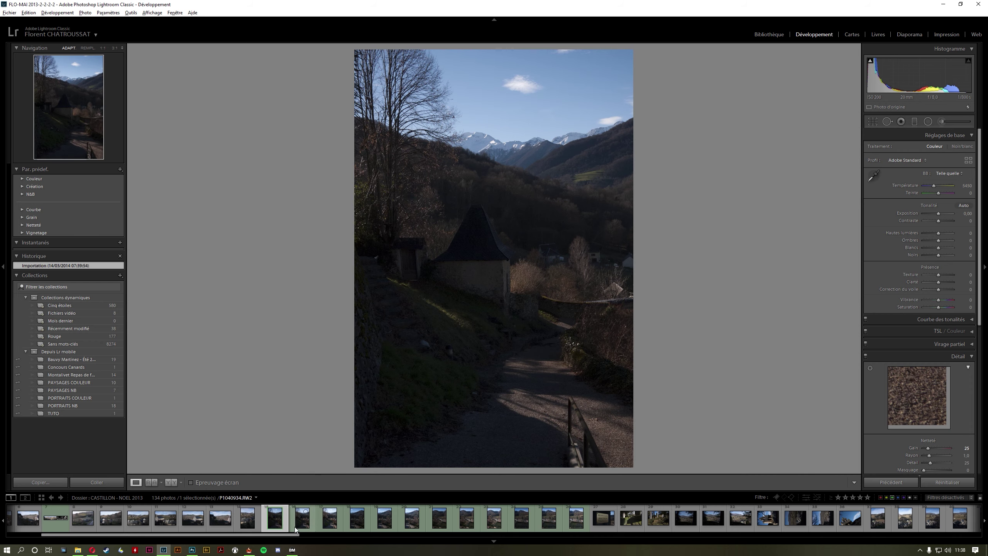
pyautogui.click(355, 527)
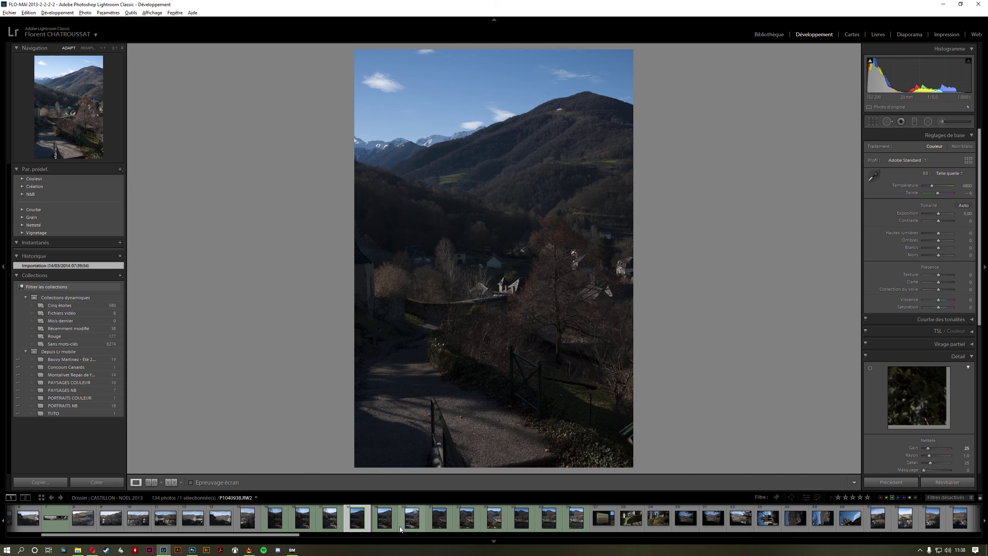
pyautogui.click(275, 522)
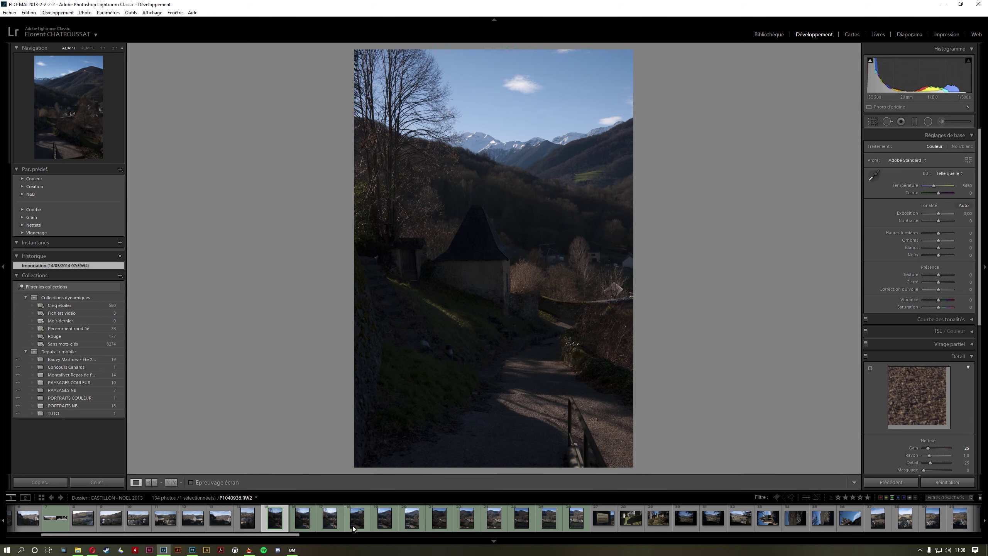
pyautogui.click(435, 525)
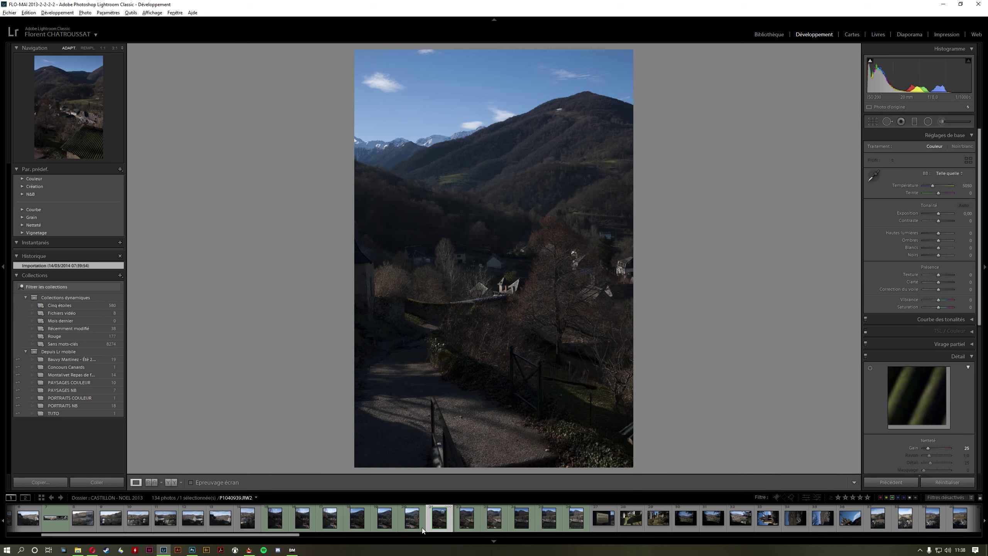
pyautogui.click(523, 525)
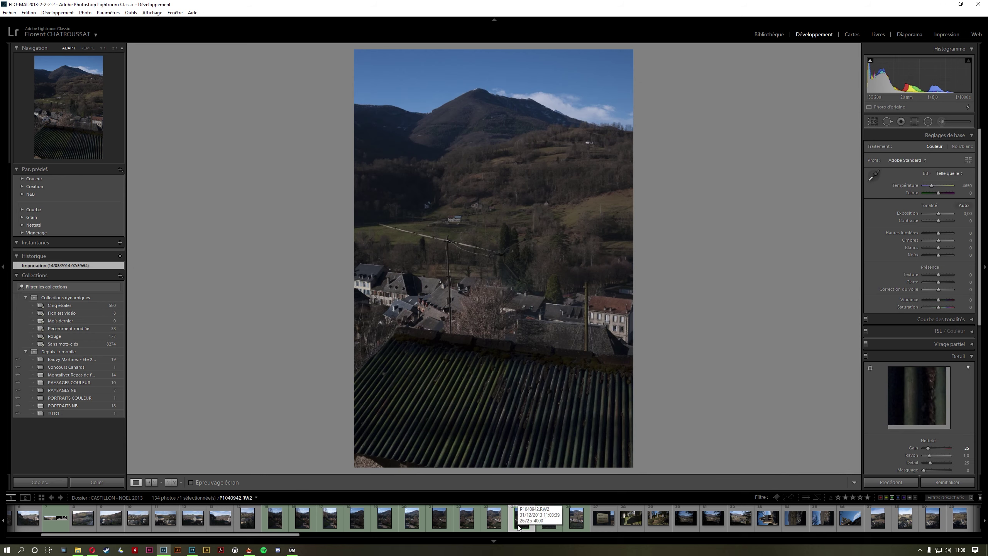
pyautogui.click(284, 525)
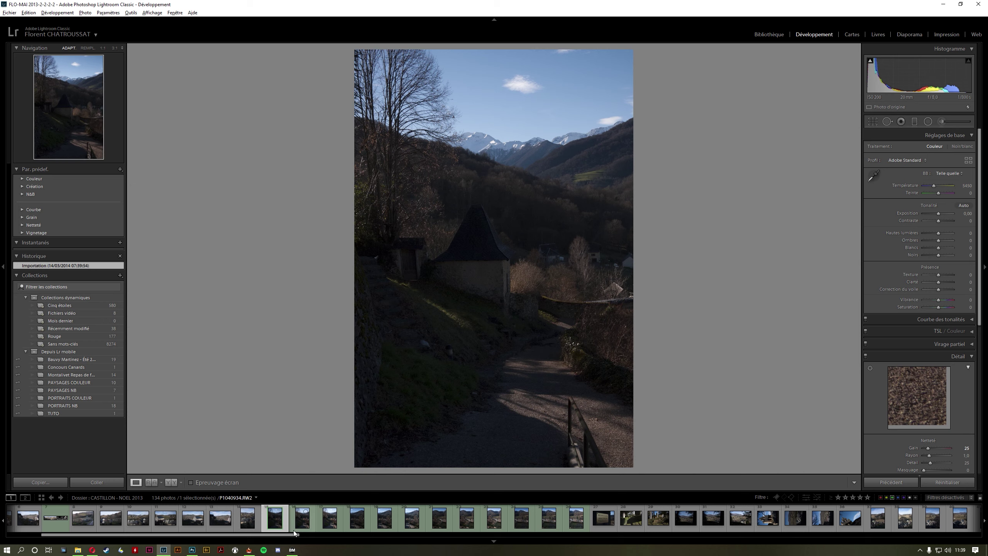
# - Go through the remaining bracketed exposures of the first two views in order, from P1040934 to P1040938
pyautogui.click(299, 526)
pyautogui.click(328, 523)
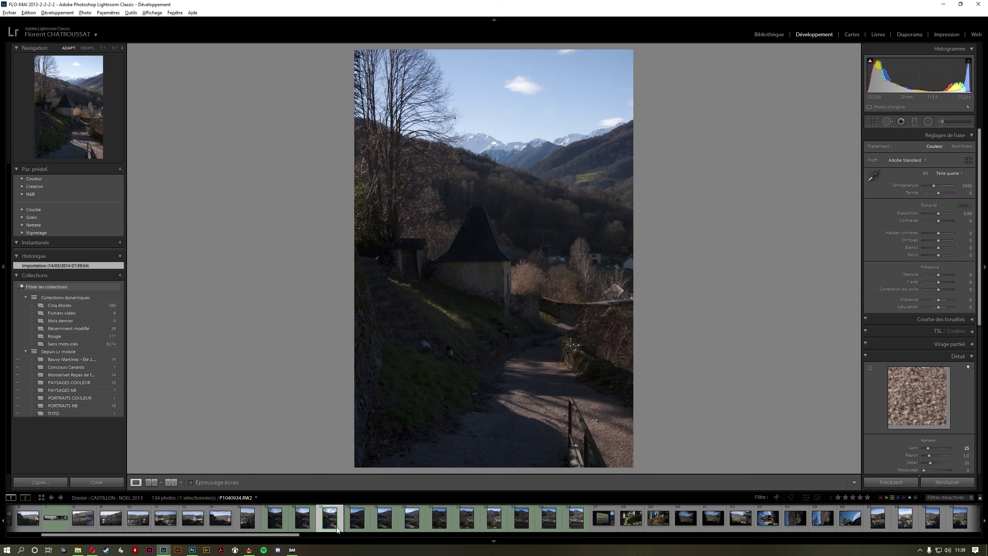
pyautogui.click(357, 521)
pyautogui.click(390, 522)
pyautogui.click(408, 525)
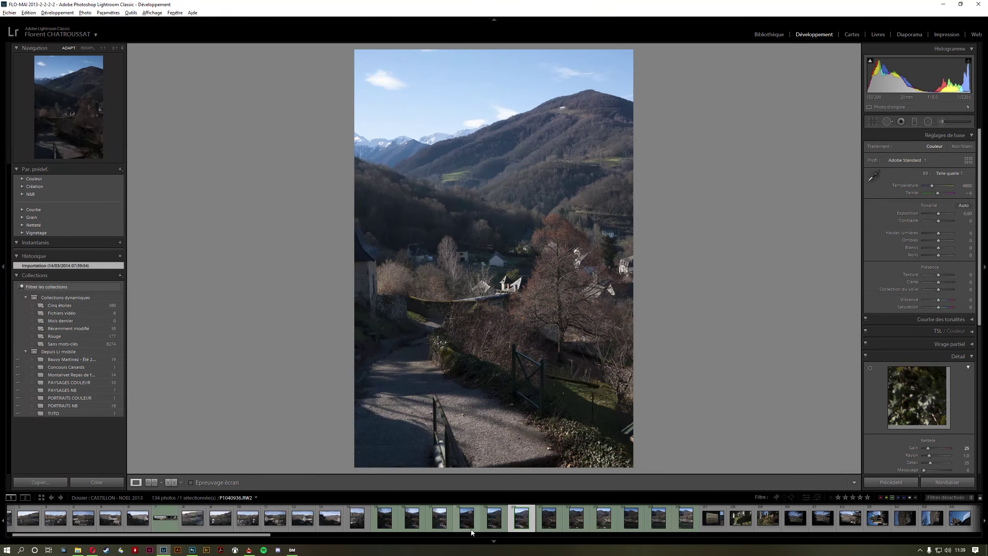
# - Select the 12 bracketed valley photos from P1040933 to P1040944 and start a Panorama HDR photo merge
pyautogui.click(387, 526)
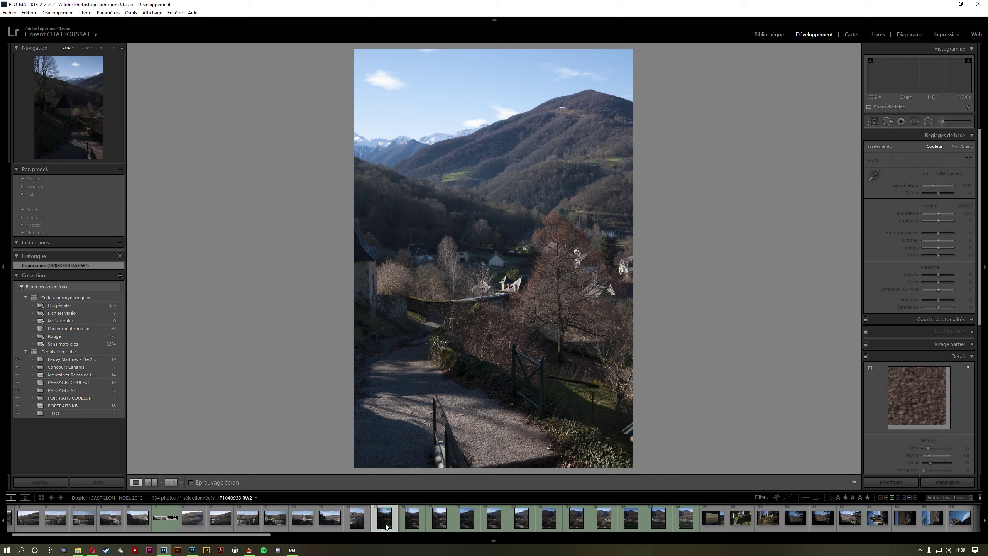
pyautogui.keyDown('shift'); pyautogui.click(686, 517); pyautogui.keyUp('shift')
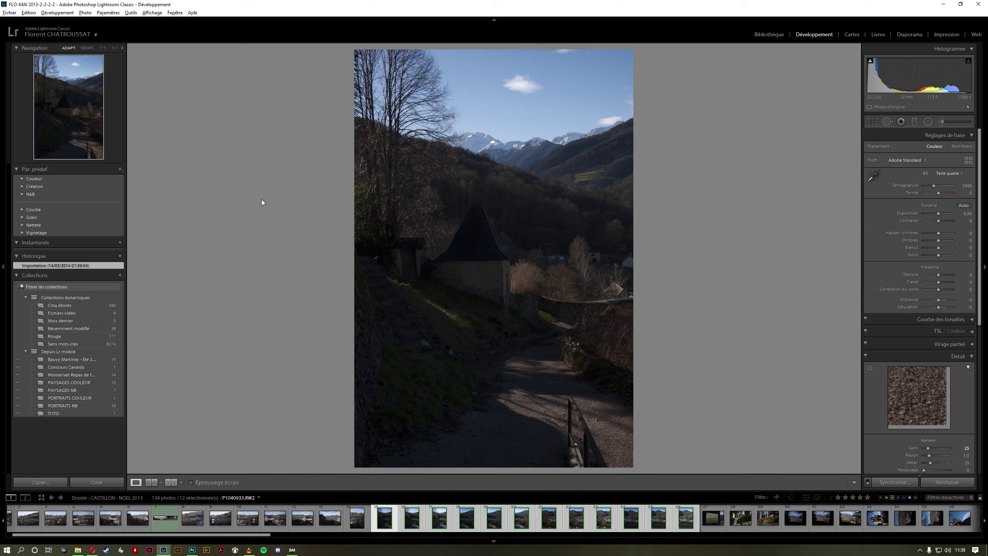
pyautogui.rightClick(414, 526)
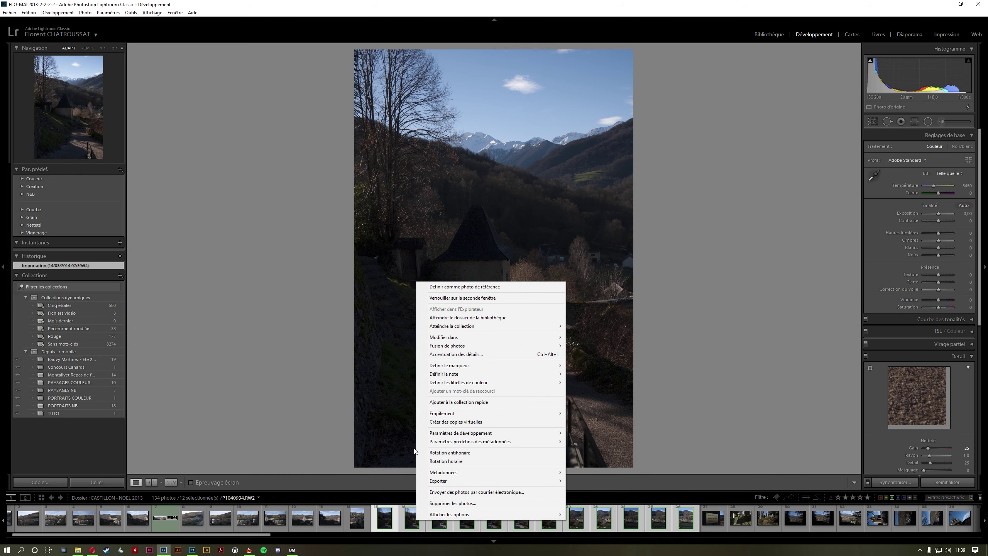
pyautogui.moveTo(453, 348)
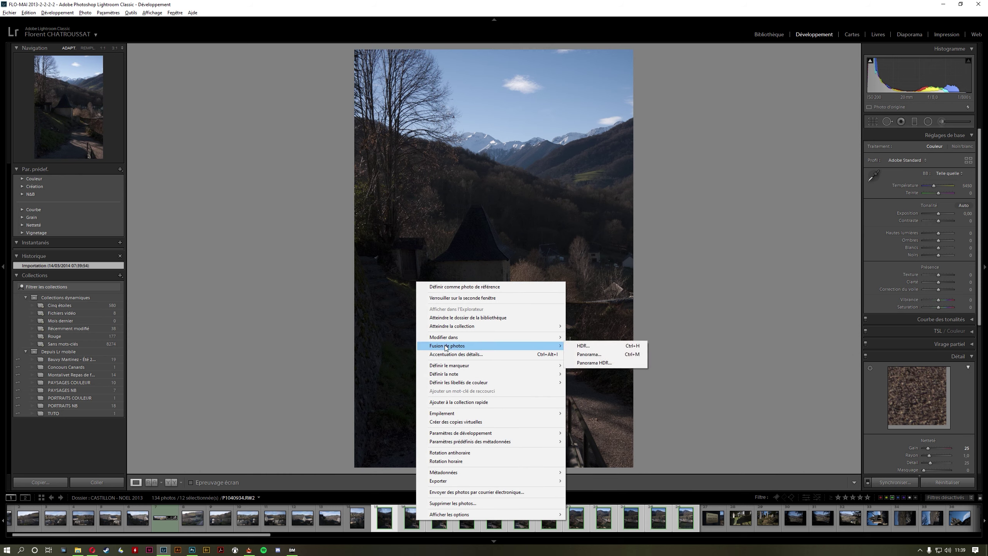
pyautogui.click(593, 364)
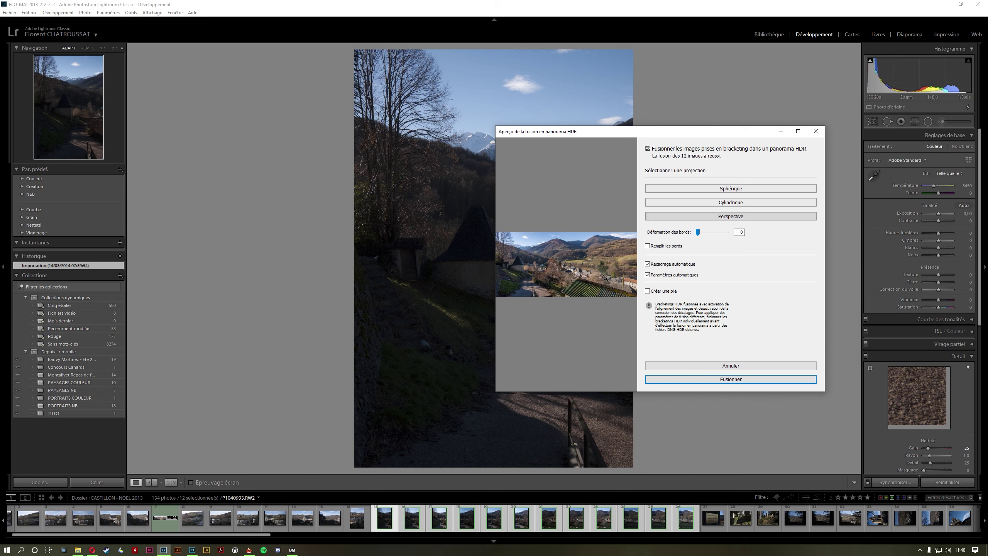
# - Enlarge the merge preview window and compare the Sphérique and Cylindrique projections, ending on Perspective
pyautogui.moveTo(496, 267); pyautogui.dragTo(134, 262)
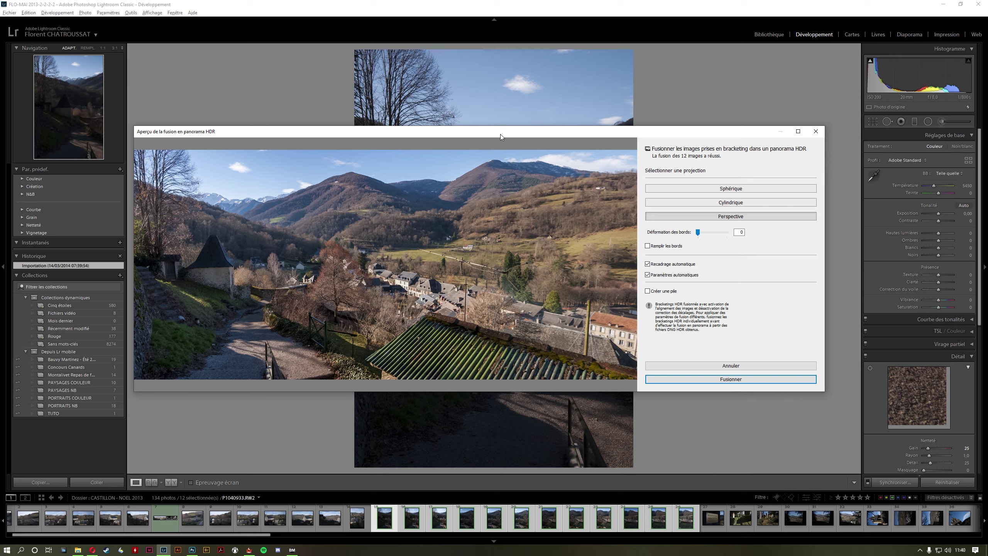
pyautogui.moveTo(500, 127); pyautogui.dragTo(494, 81)
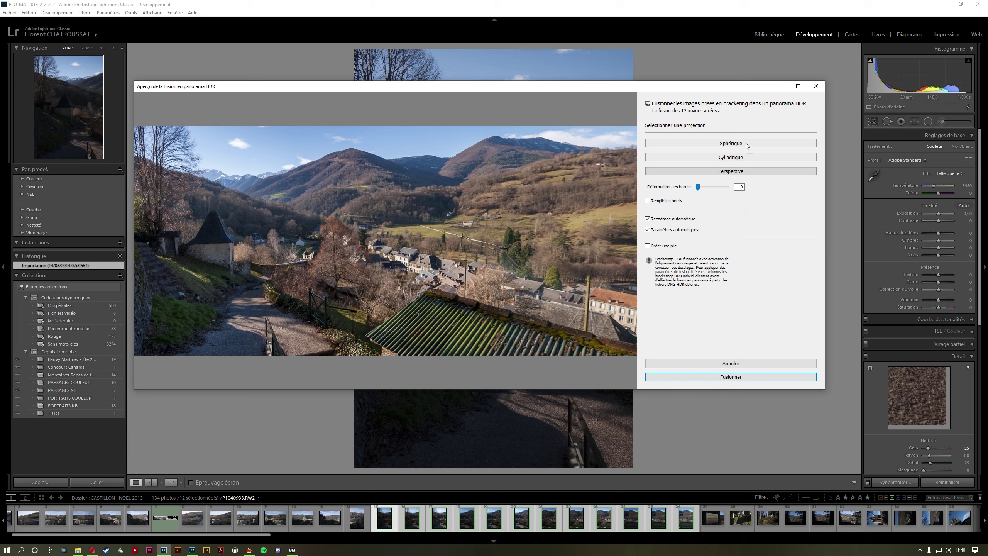
pyautogui.click(696, 145)
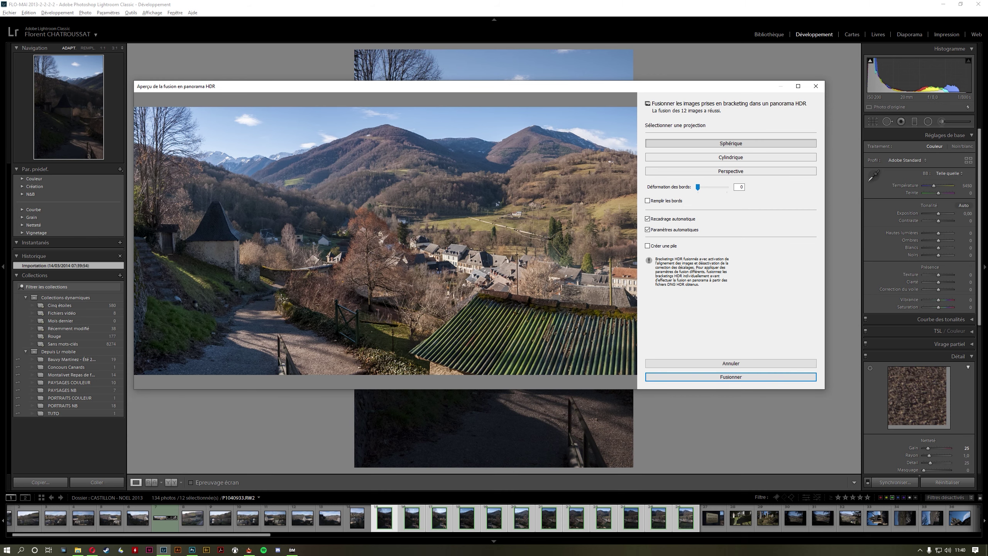
pyautogui.click(685, 156)
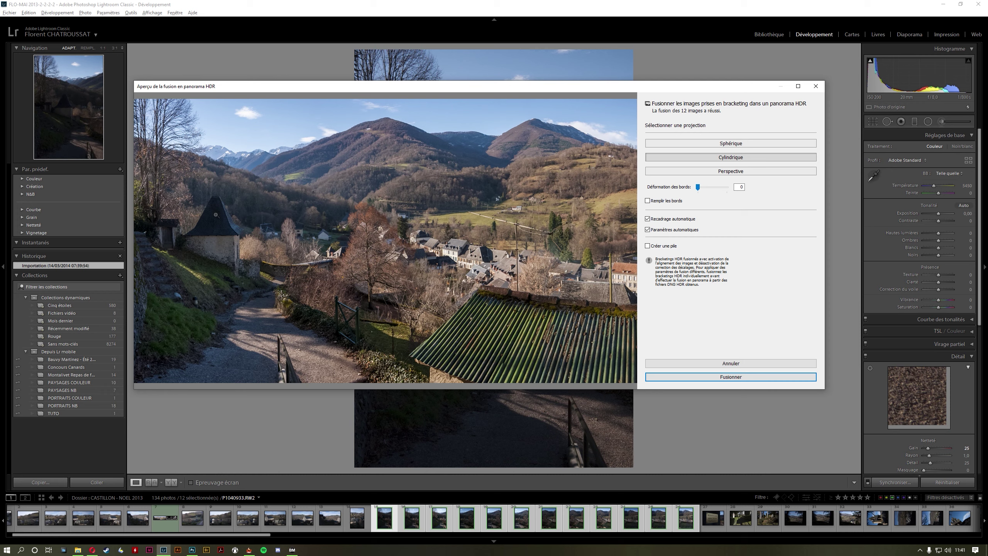
pyautogui.click(678, 145)
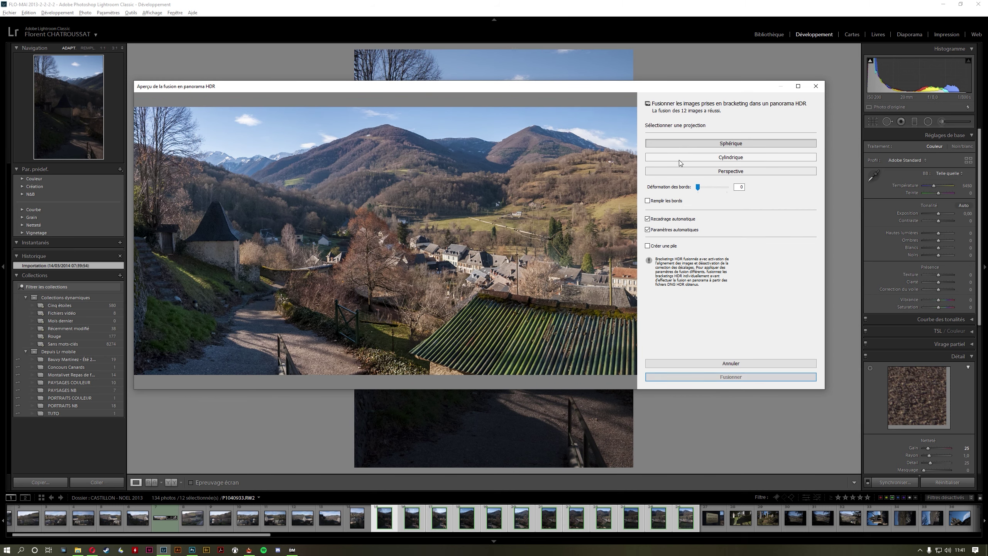
pyautogui.click(681, 158)
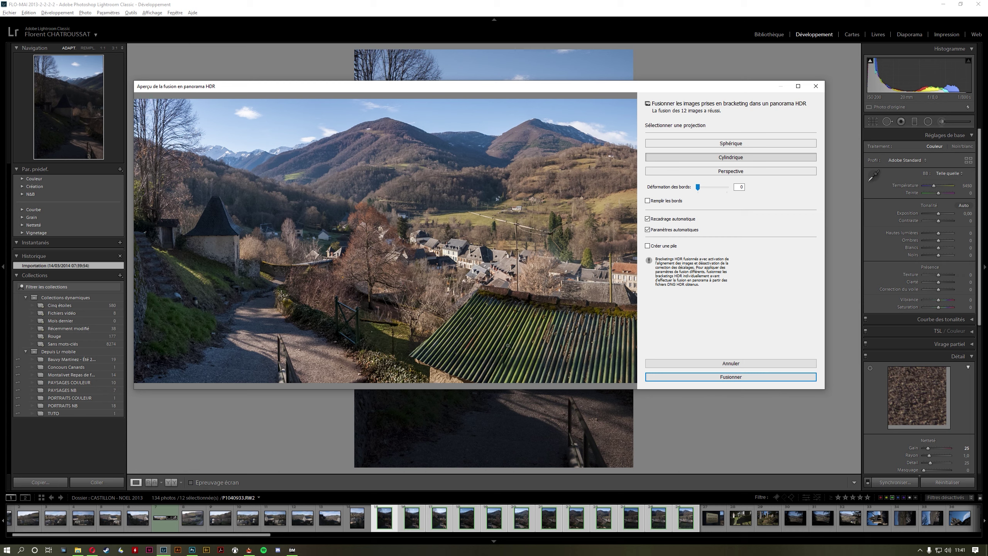
pyautogui.click(724, 171)
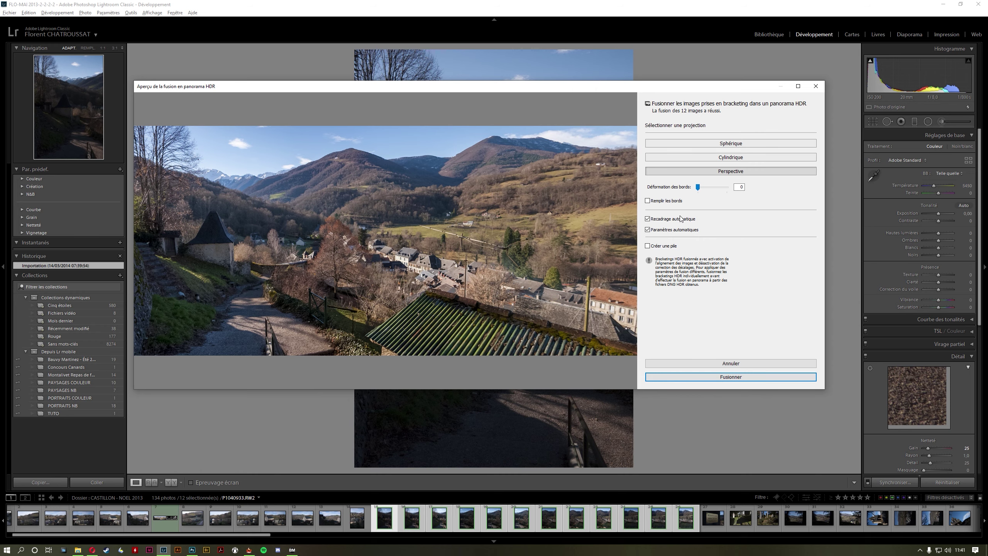
# - Preview the Perspective panorama without Recadrage automatique, testing Remplir les bords on and Paramètres automatiques off before restoring these two options
pyautogui.click(647, 219)
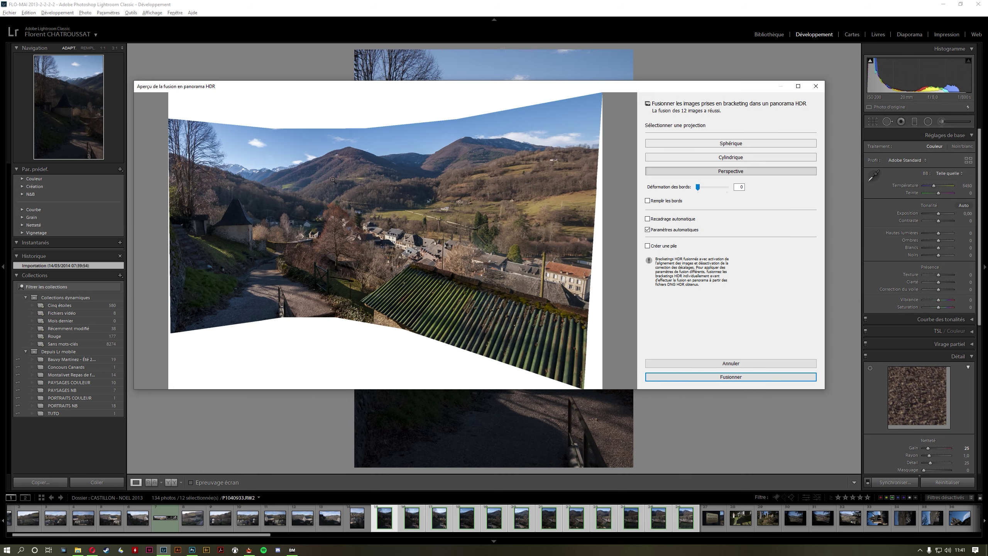
pyautogui.click(648, 219)
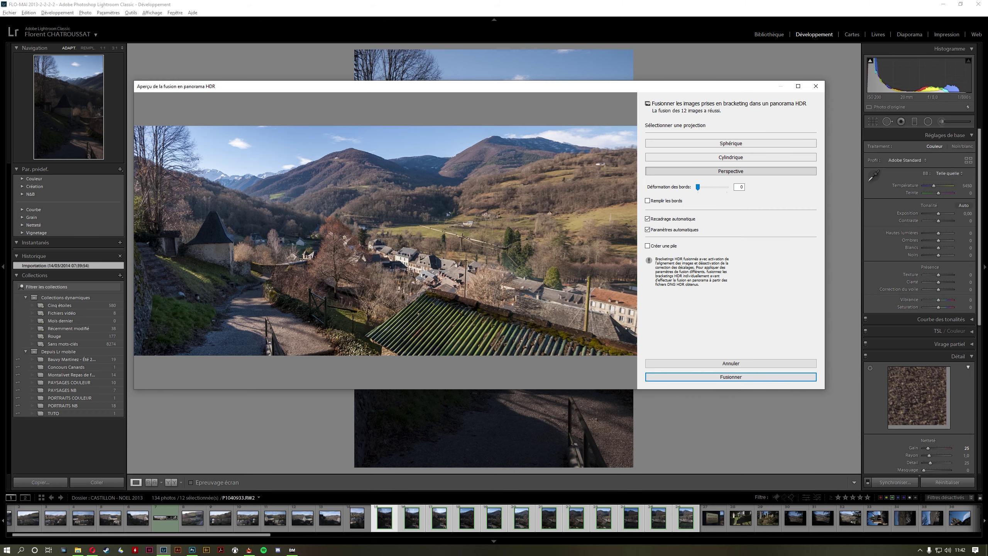
pyautogui.click(648, 219)
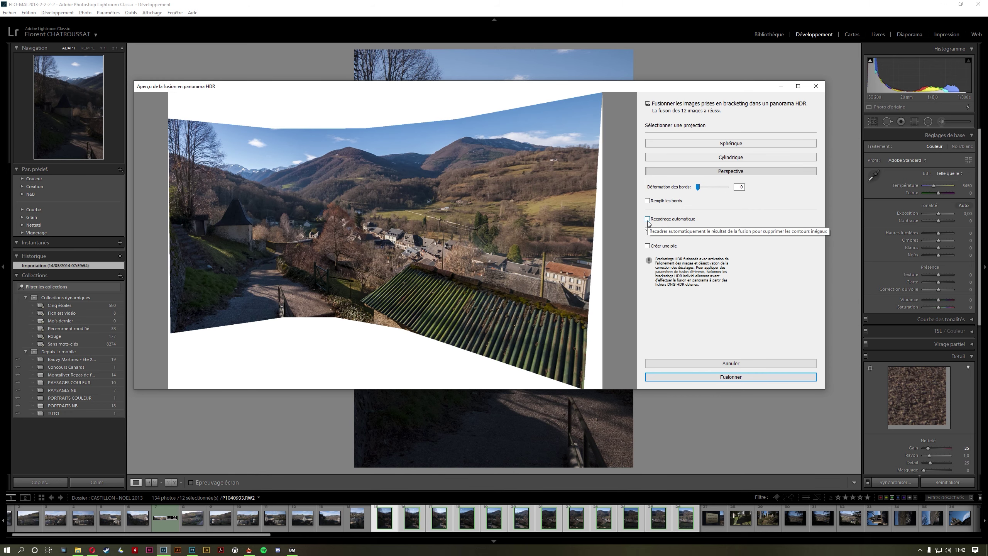
pyautogui.click(648, 200)
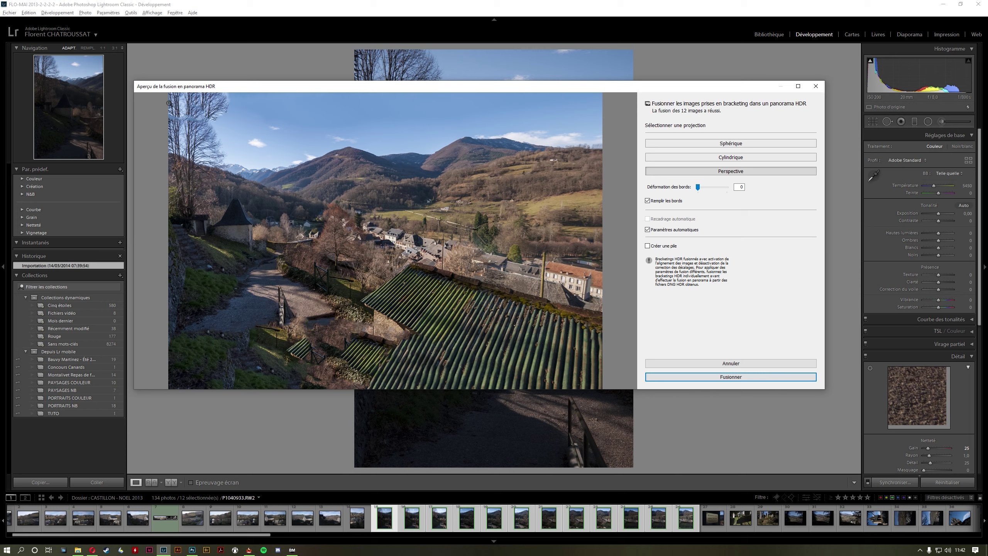
pyautogui.click(648, 200)
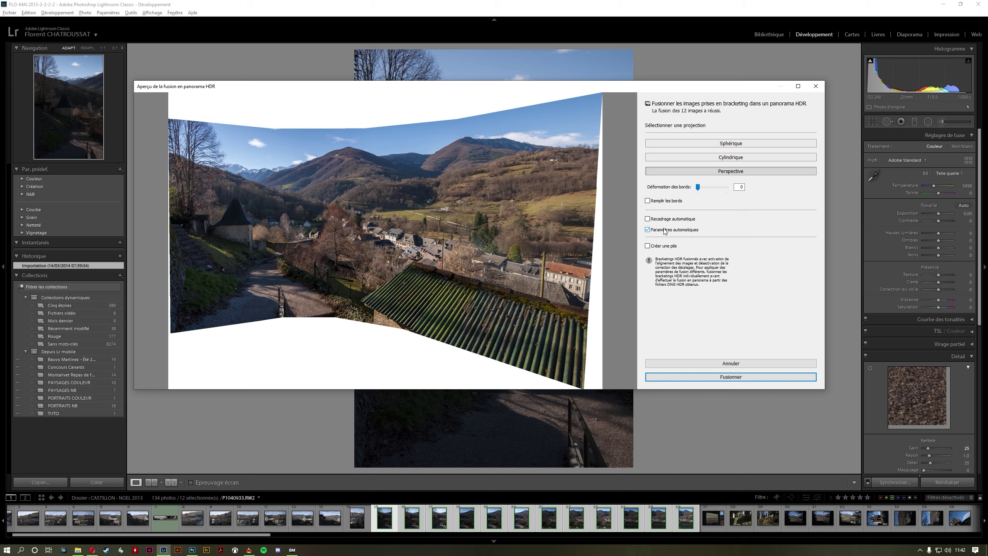
pyautogui.click(648, 230)
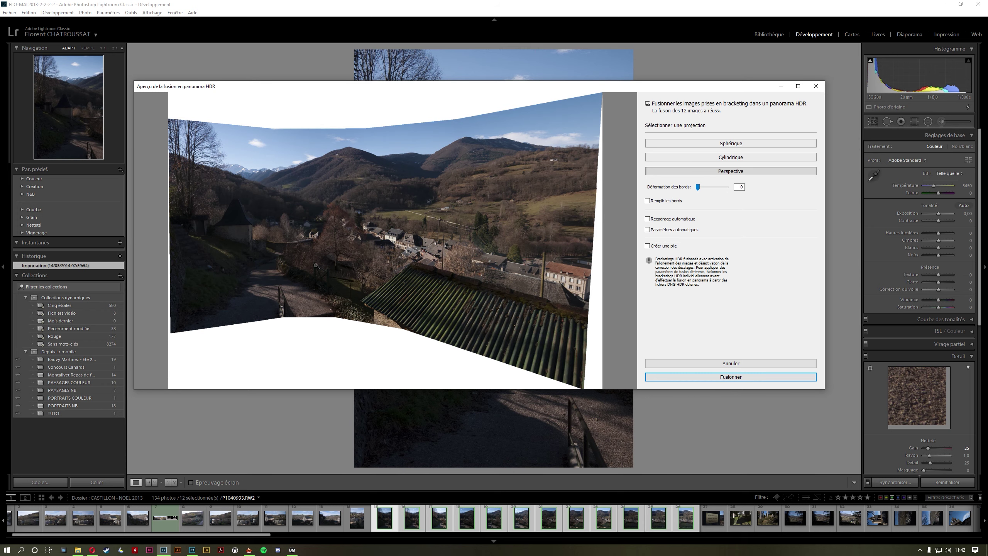
pyautogui.click(648, 230)
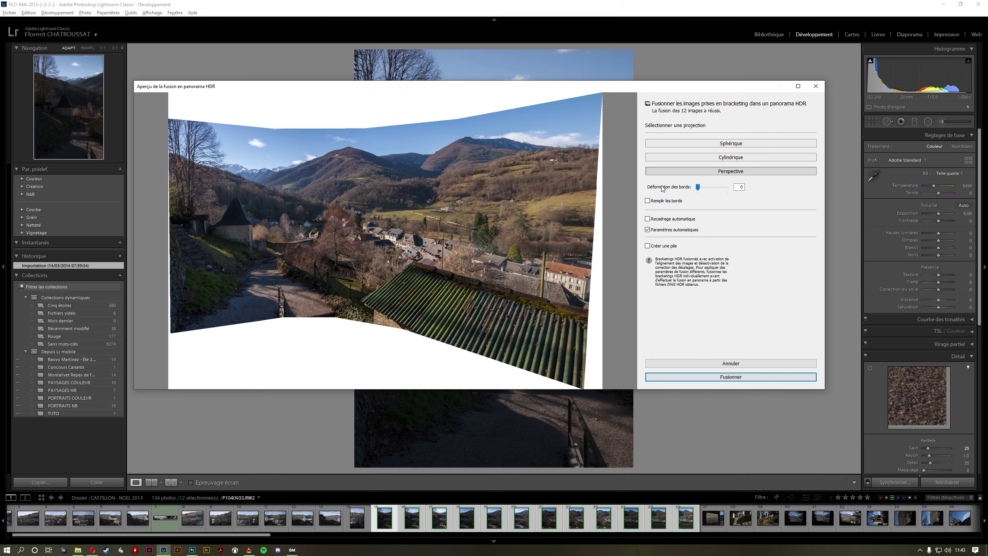
# - Merge the HDR panorama with Recadrage automatique enabled, and open the resulting panorama at the end of the filmstrip
pyautogui.click(648, 219)
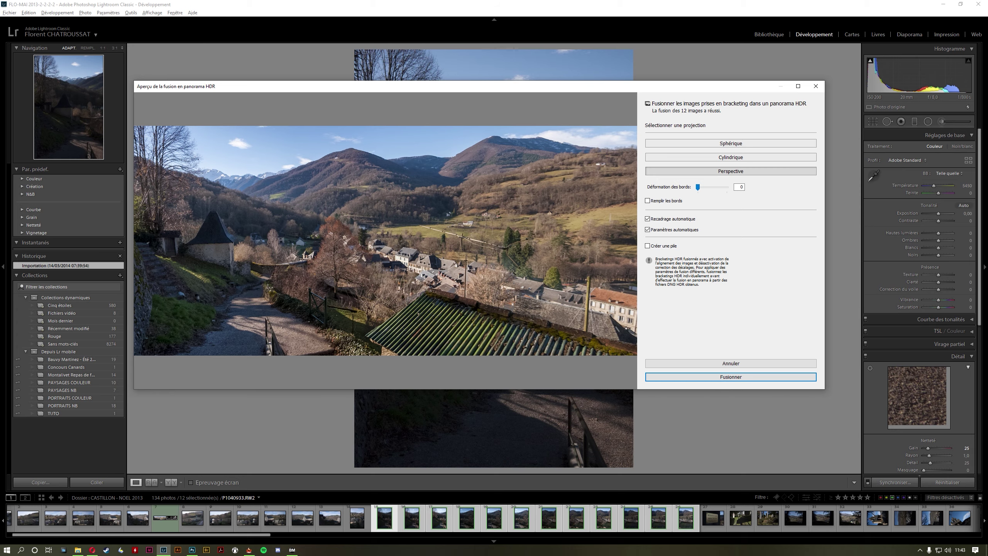
pyautogui.click(694, 377)
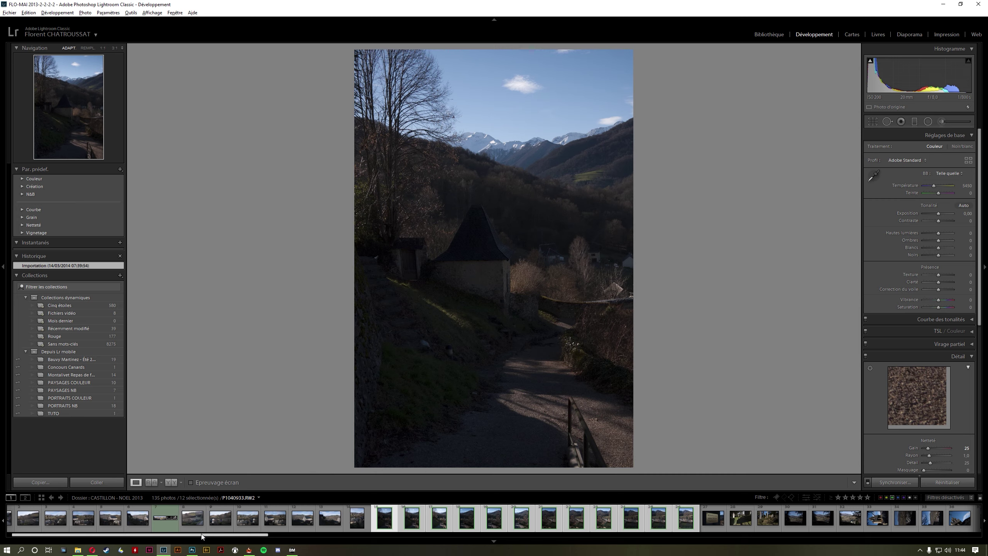
pyautogui.moveTo(202, 536); pyautogui.dragTo(900, 517)
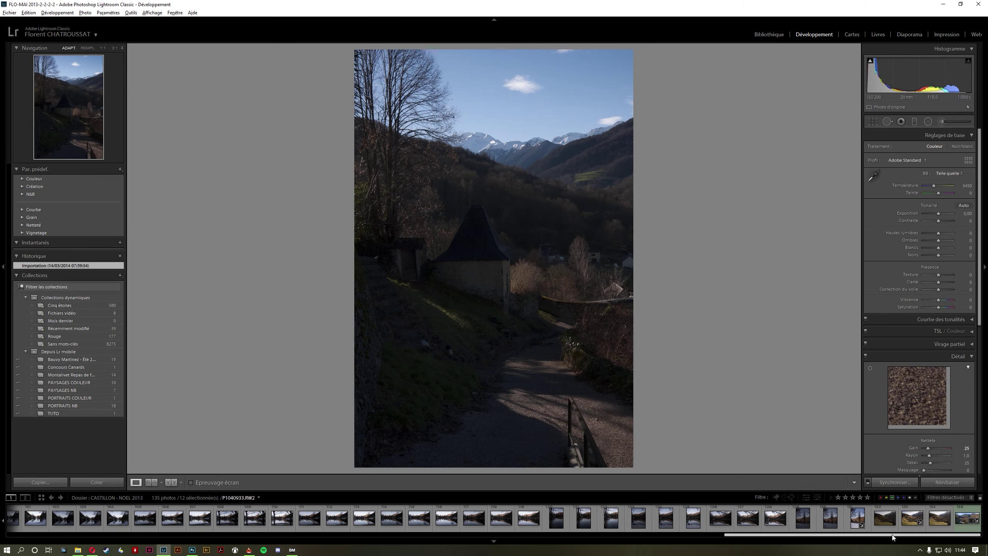
pyautogui.click(960, 522)
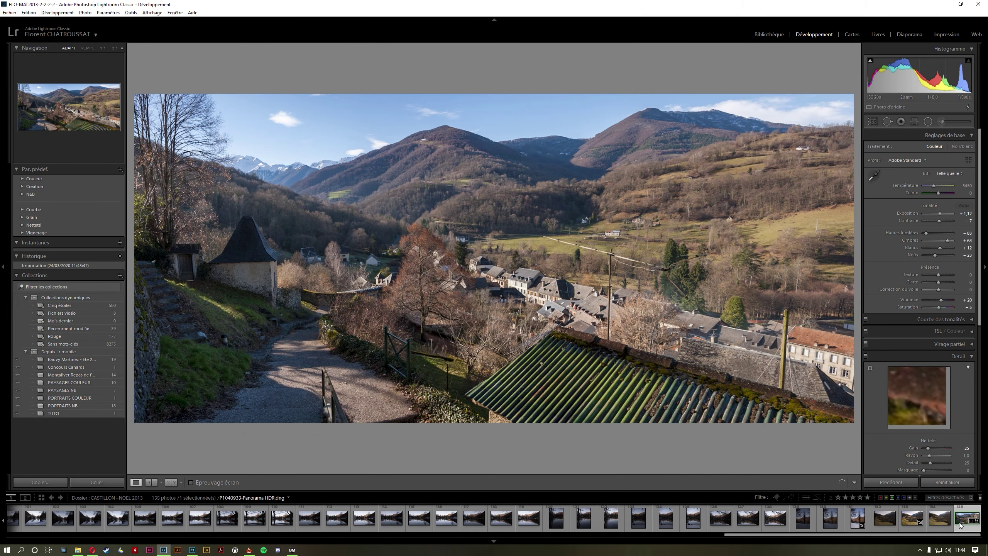